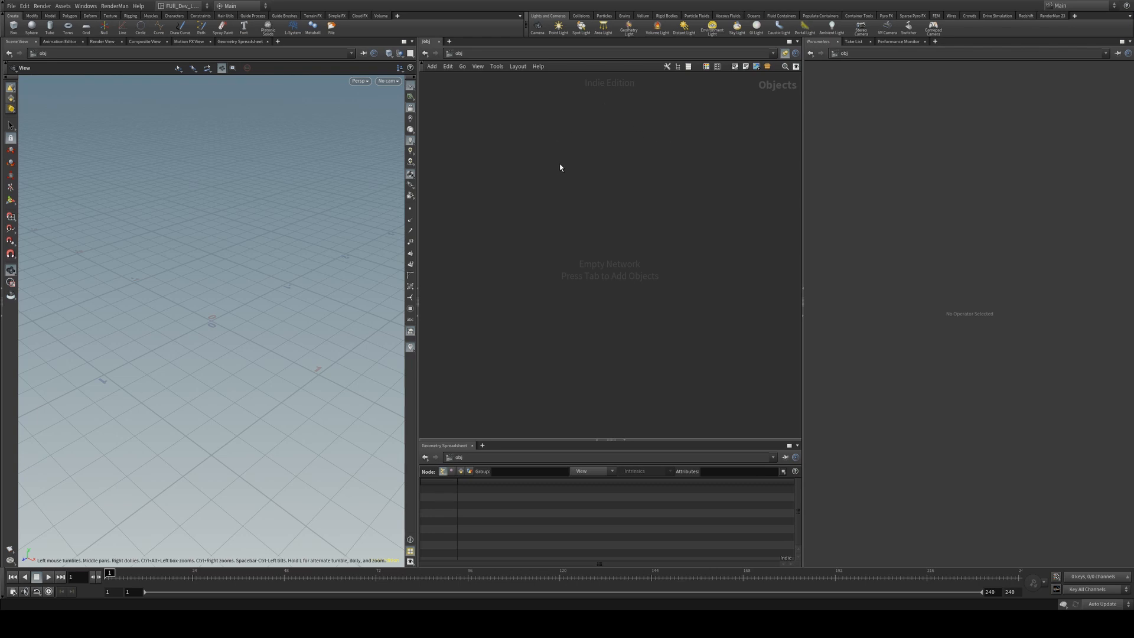
Create a camera from the current view and orbit it to a lower angle, rotated about -21.3, 26.8, 0 degrees
left_click(537, 27, "ctrl")
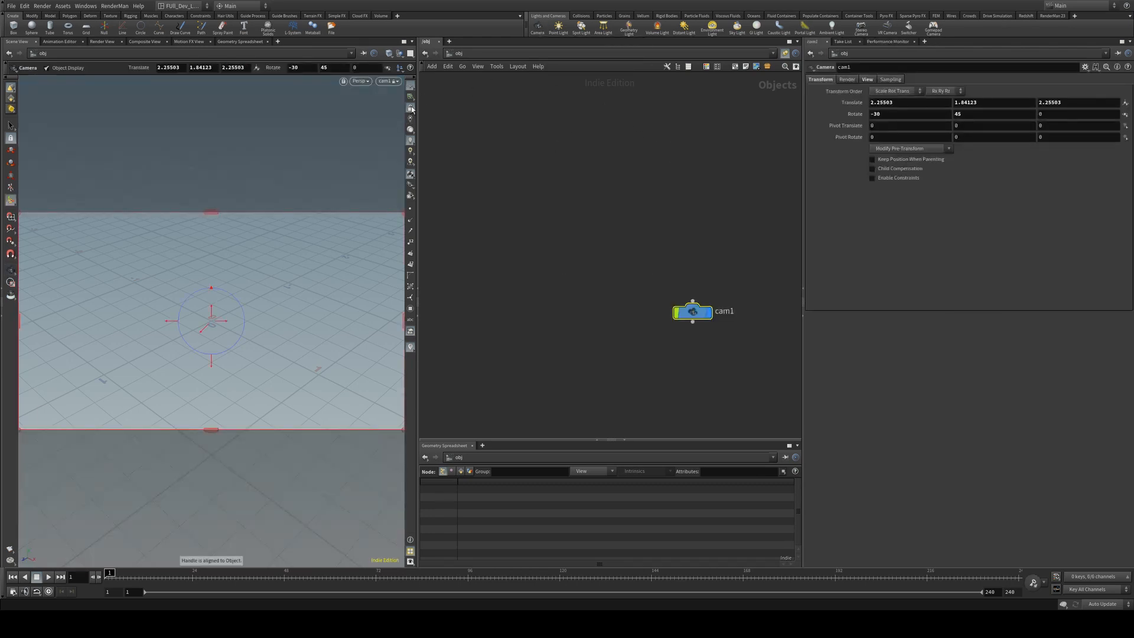
key("Escape")
mouse_move(231, 281)
left_mouse_down()
mouse_move(276, 256)
mouse_move(268, 280)
mouse_move(230, 295)
left_mouse_up()
key("Return")
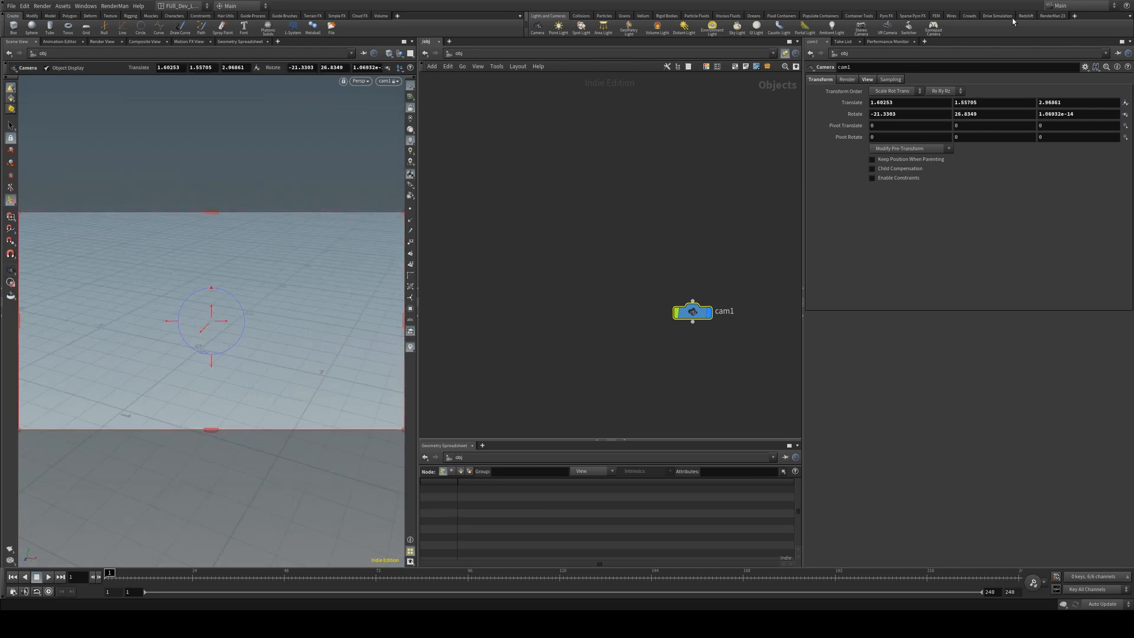
Place a RenderMan distant light near the scene origin and rotate it about -35.5 degrees around X
left_click(1051, 16)
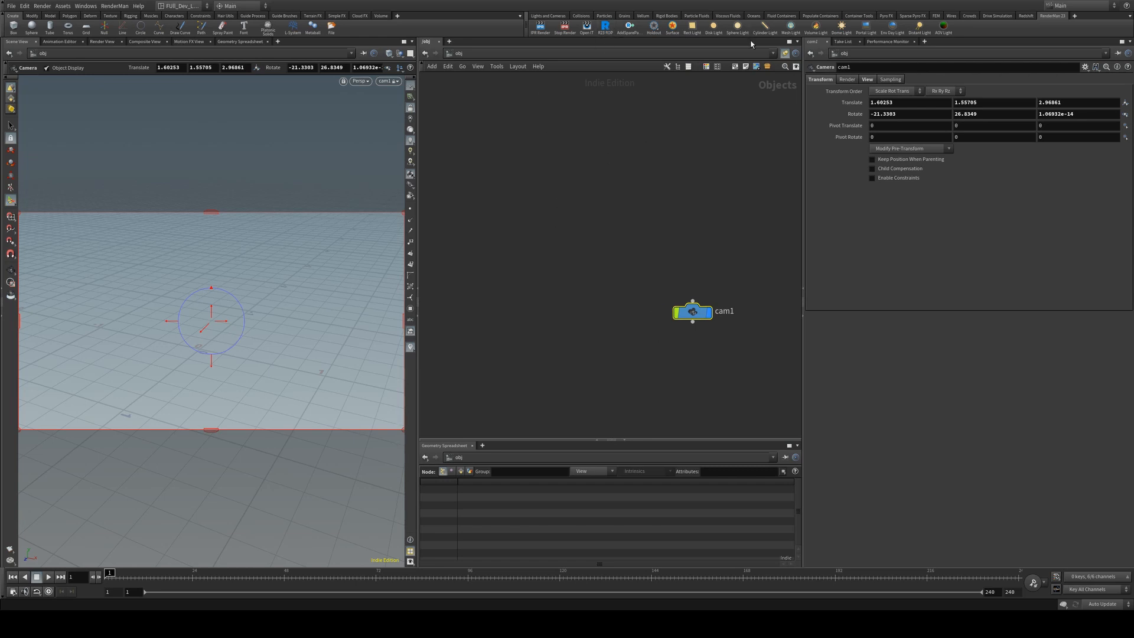
left_click(919, 26)
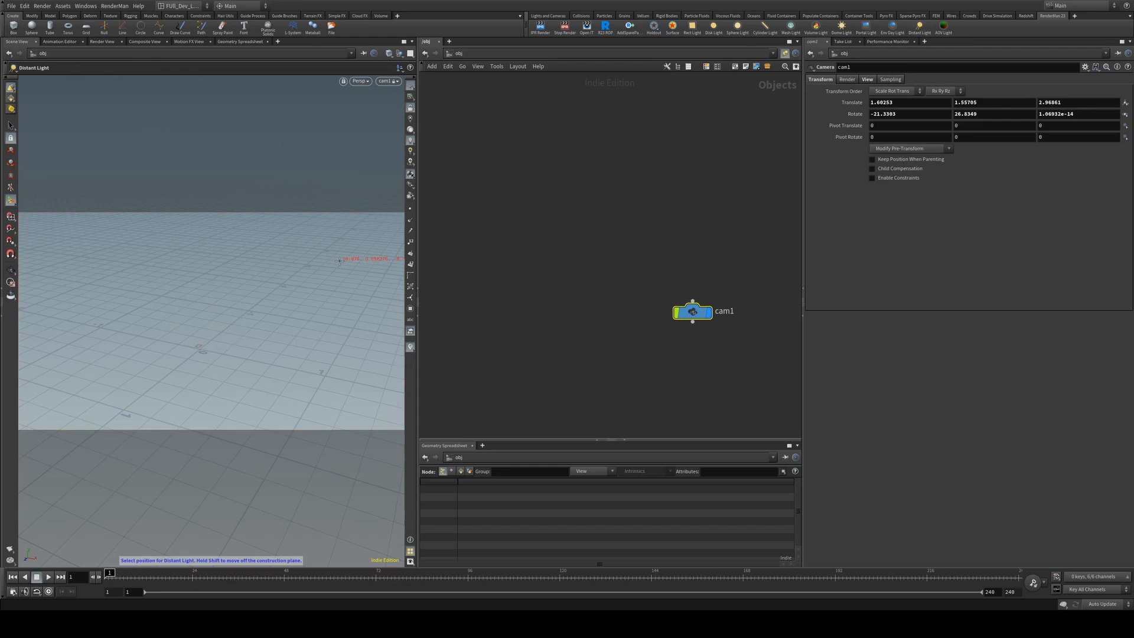
left_click(201, 351)
left_click(10, 174)
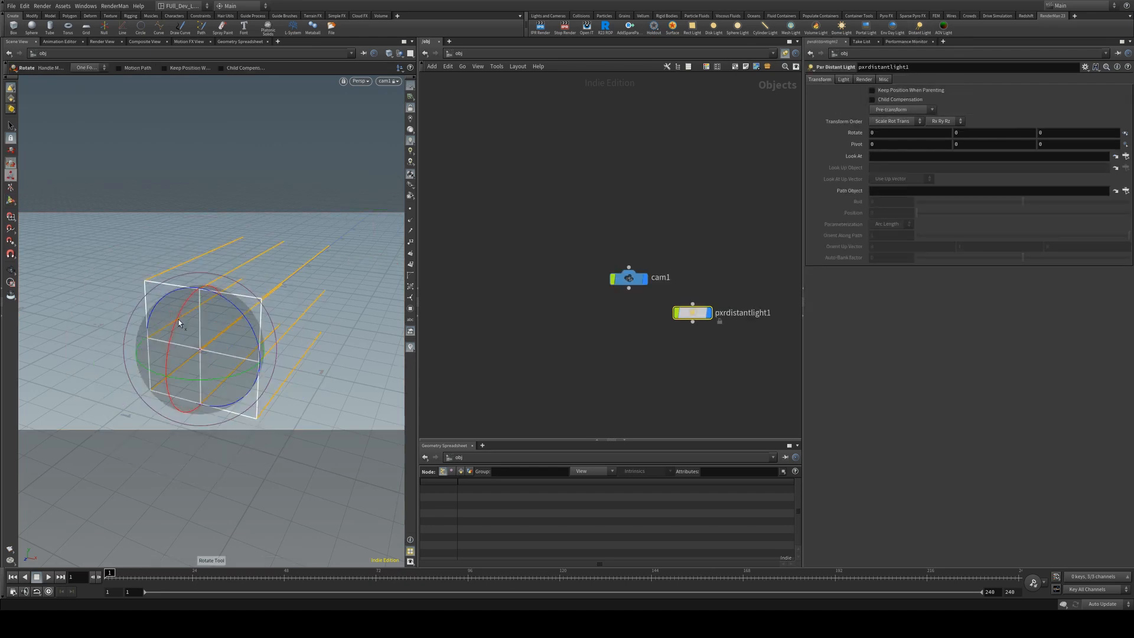
left_click_drag(197, 291, 245, 283)
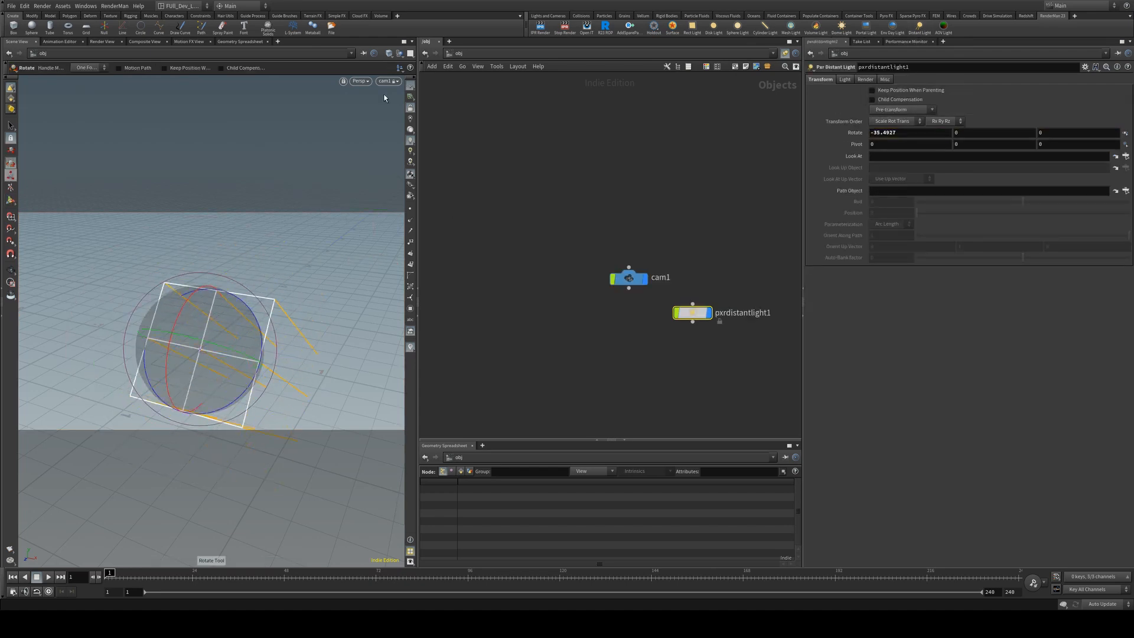
Add a Geometry object to the object network and go inside it
left_click(560, 189)
key("Tab")
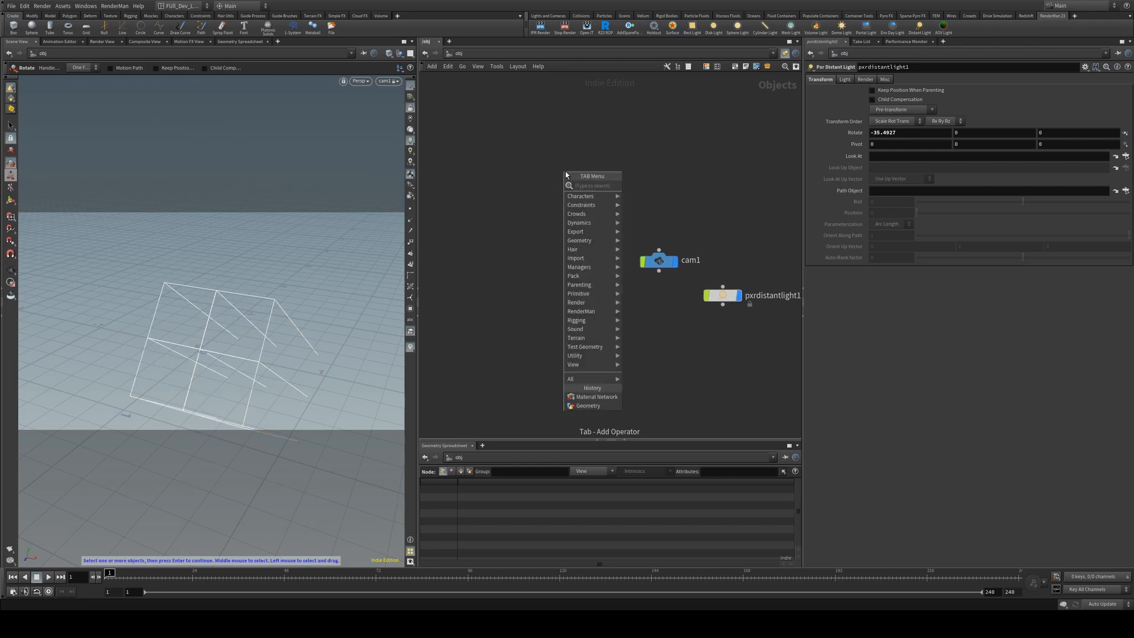
type("geo")
key("Return")
left_click(566, 172)
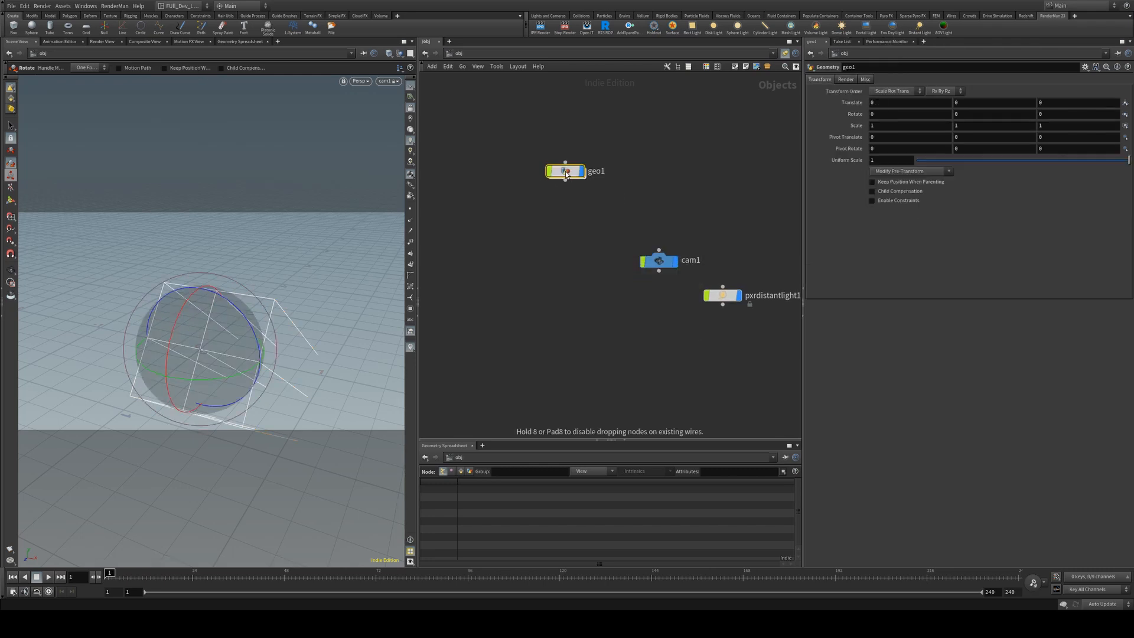
key("Return")
Add a Sphere node, set its primitive type to Polygon and raise its frequency to 8
key("Tab")
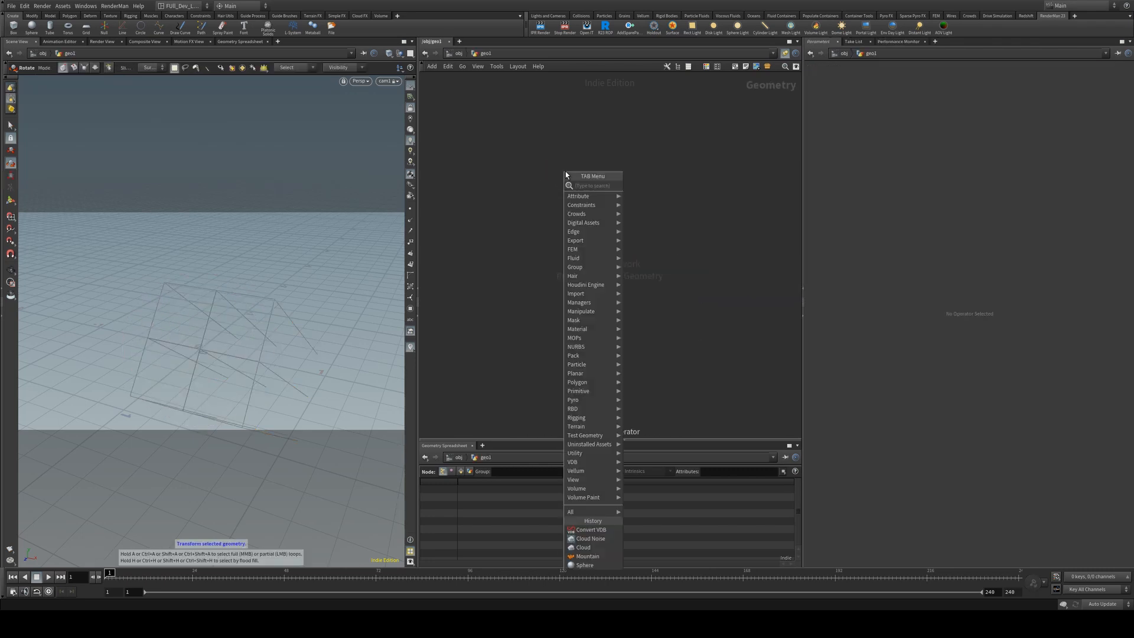
type("sphere")
key("Return")
left_click(566, 172)
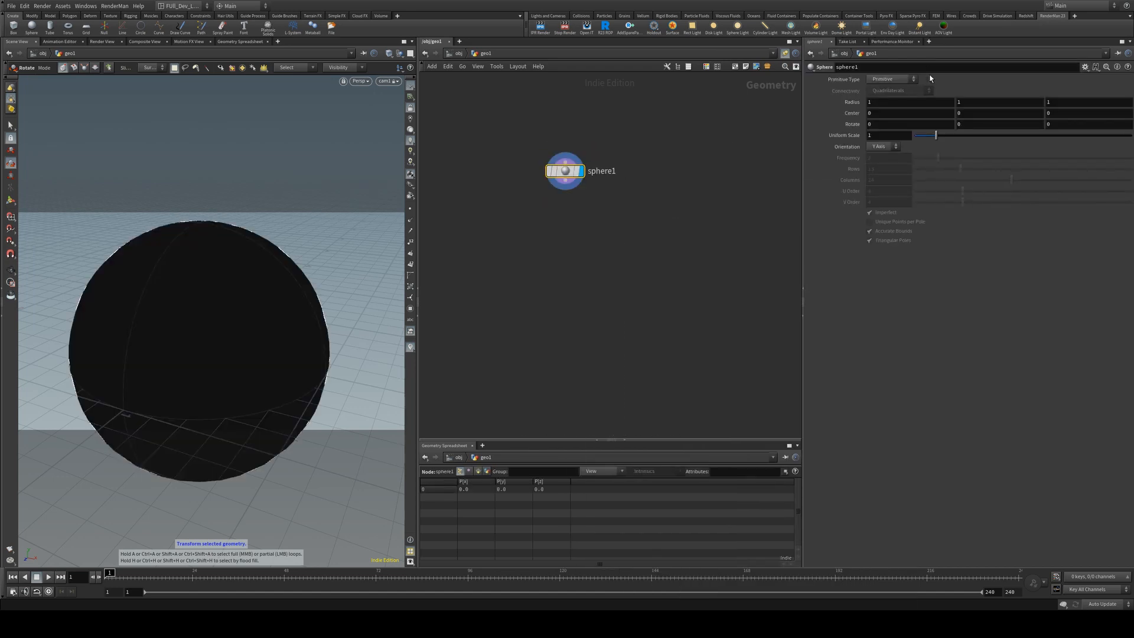
left_click(903, 79)
left_click(900, 98)
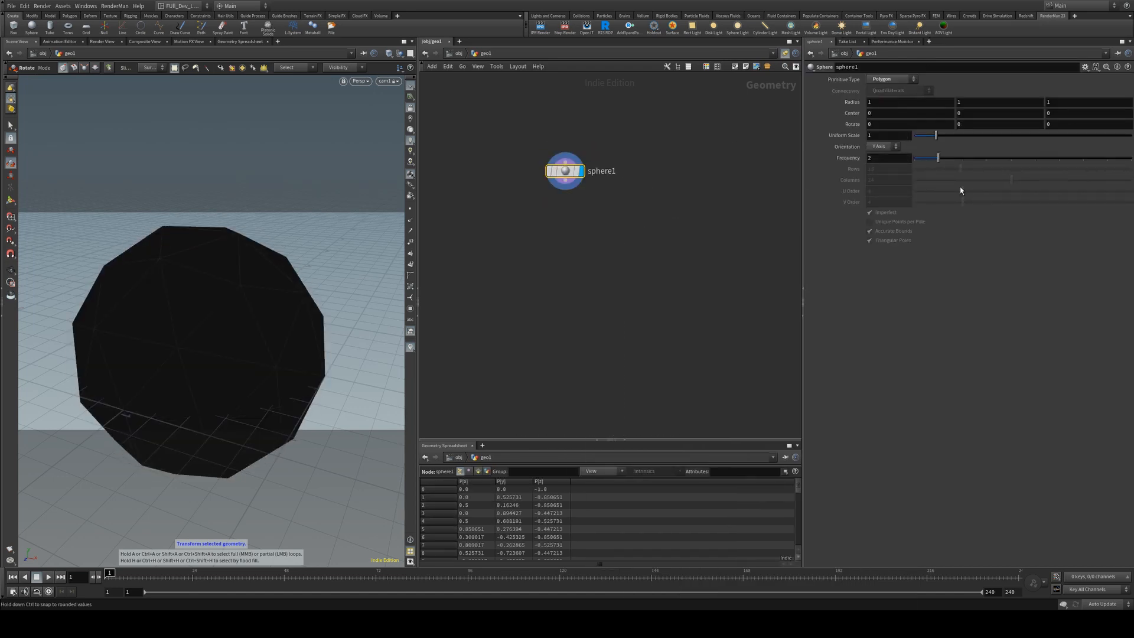
left_click_drag(938, 157, 1083, 160)
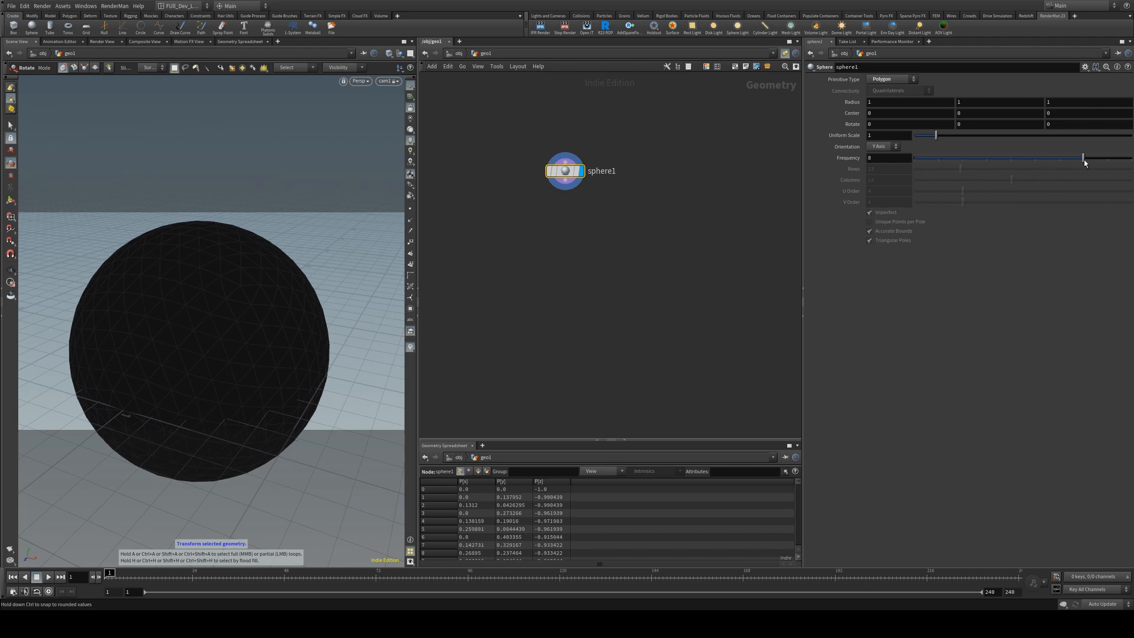
Add a Mountain node, feed the sphere into it and display its result in the viewport
key("Tab")
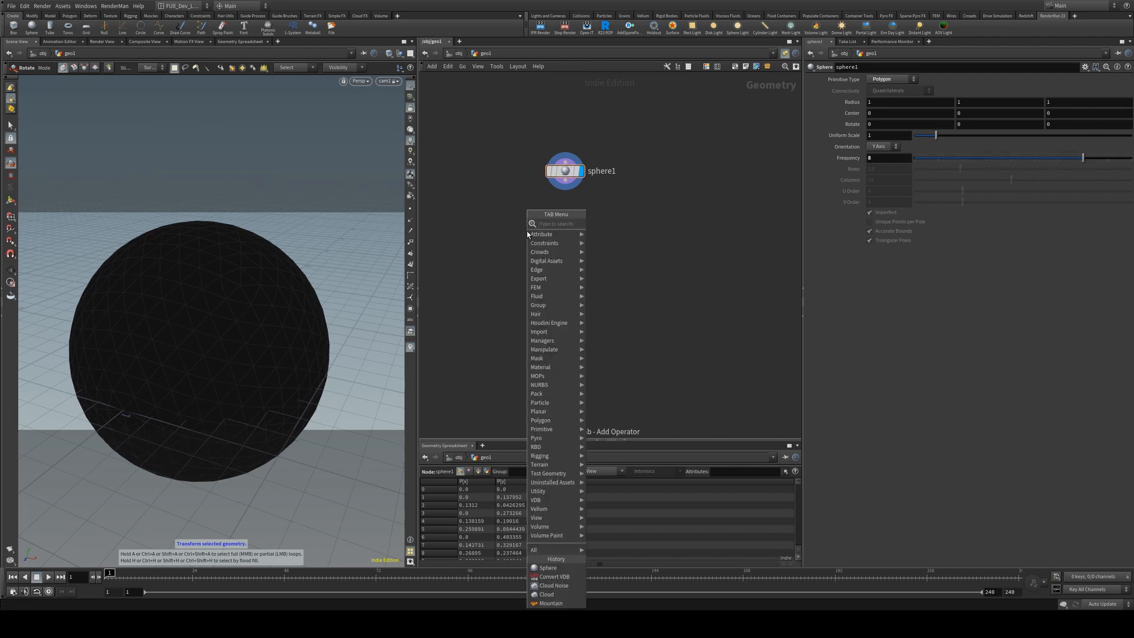
type("mountain")
key("Return")
left_click(527, 235)
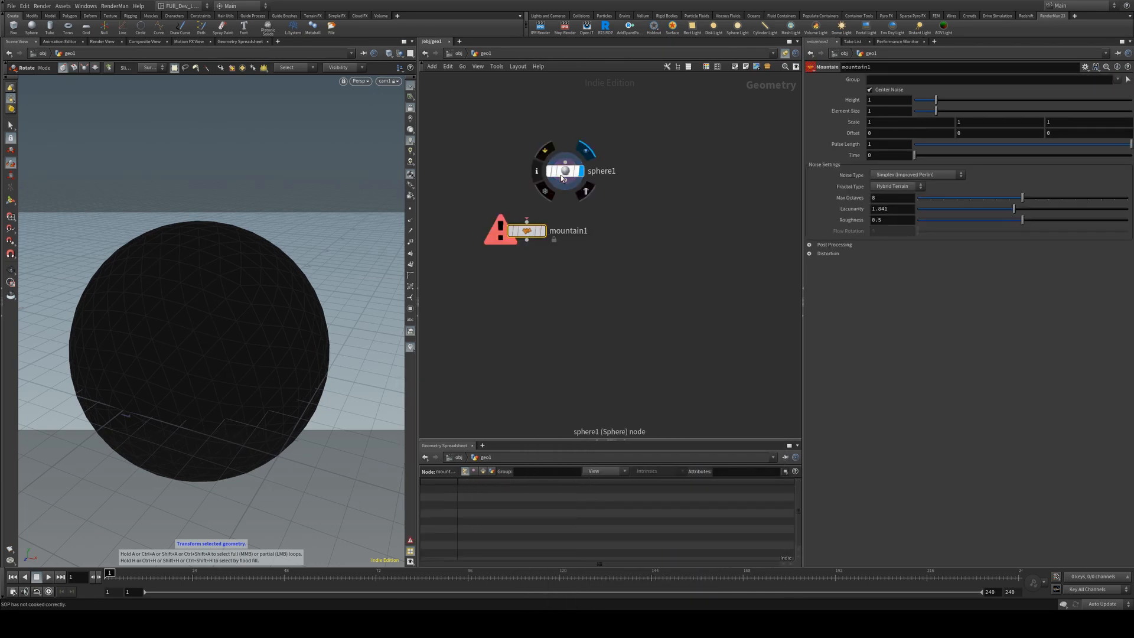
left_click_drag(566, 190, 570, 231)
left_click(569, 231)
key("Escape")
left_click_drag(313, 264, 208, 238)
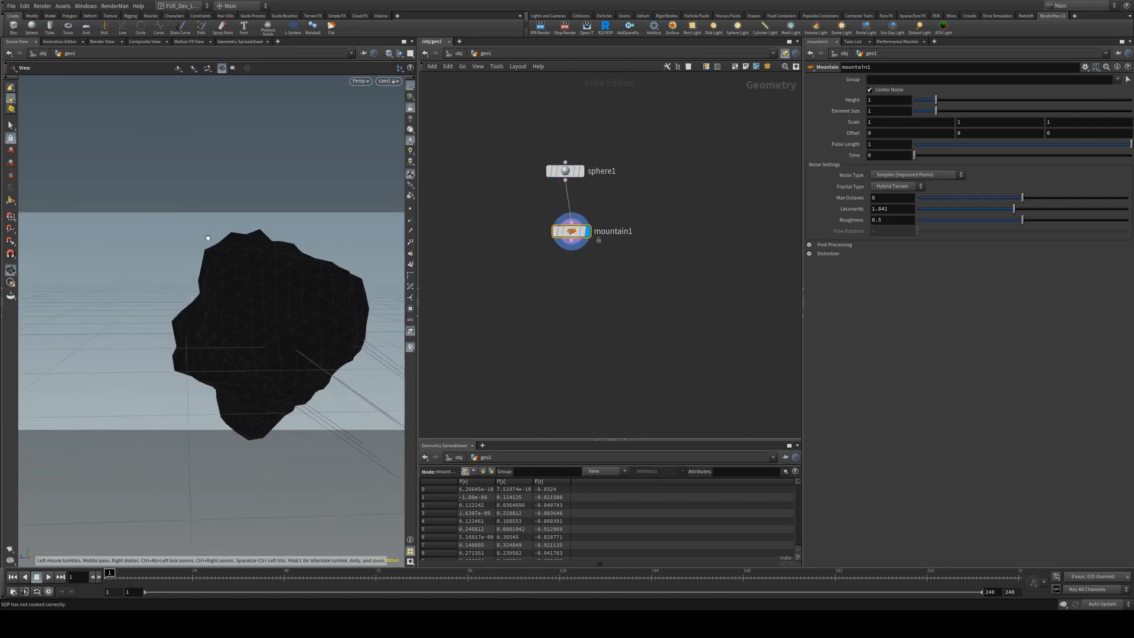
Add a Transform node below the mountain node, connect the mountain output to it and display it
key("Tab")
type("trans")
key("Return")
left_click(550, 288)
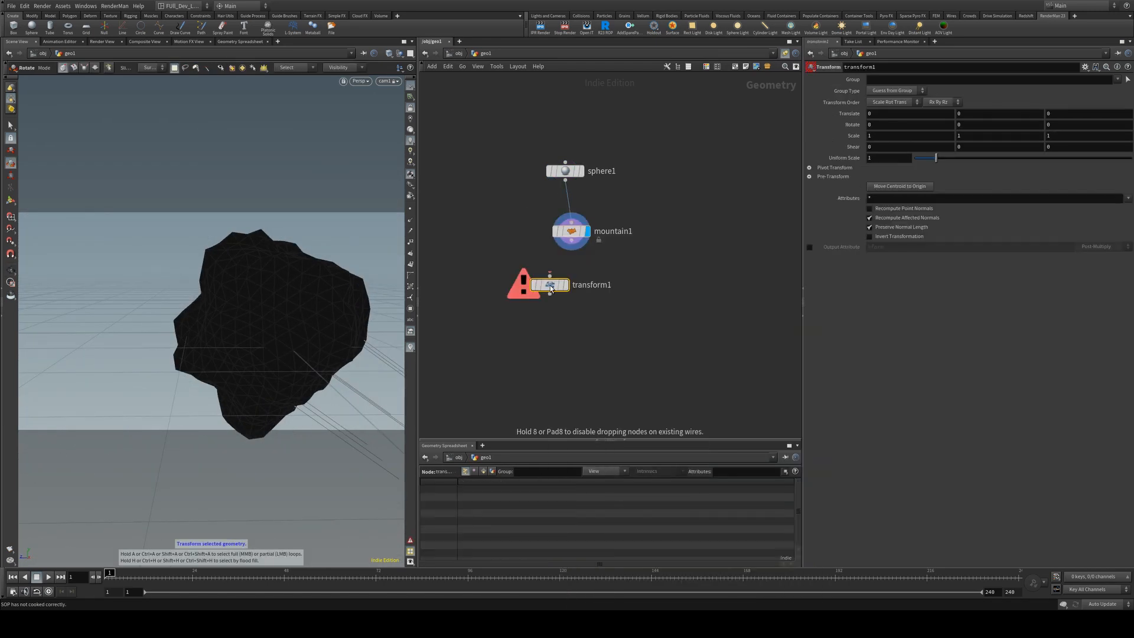
left_click_drag(571, 243, 563, 286)
left_click(565, 285)
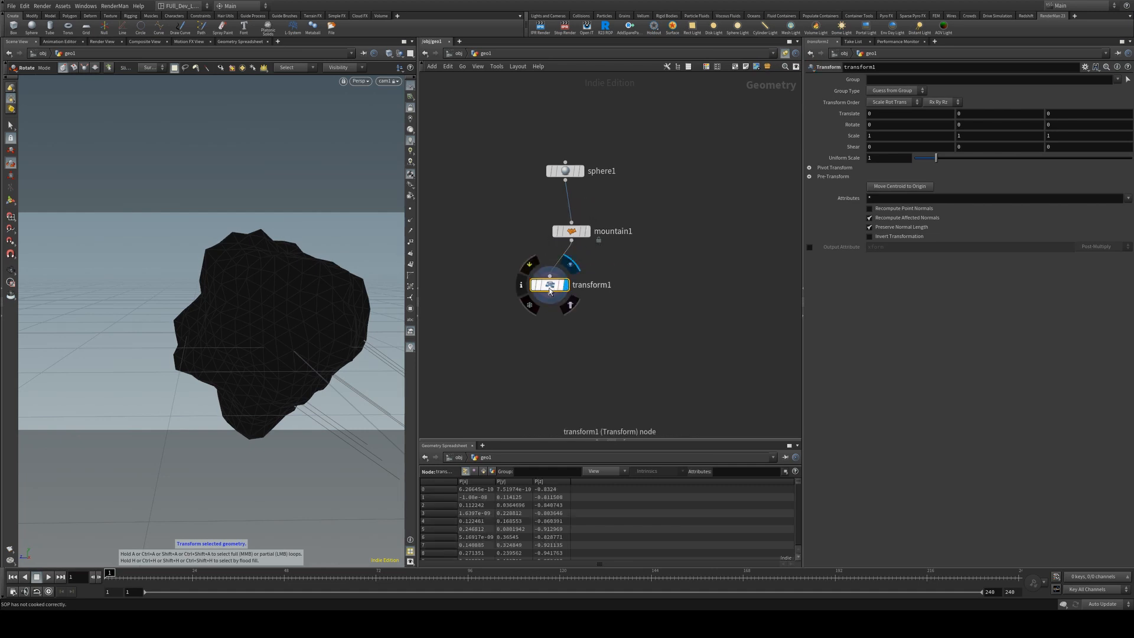
Stretch the rock shape by setting the transform's X scale to 2
left_click(869, 136)
type("2")
key("Return")
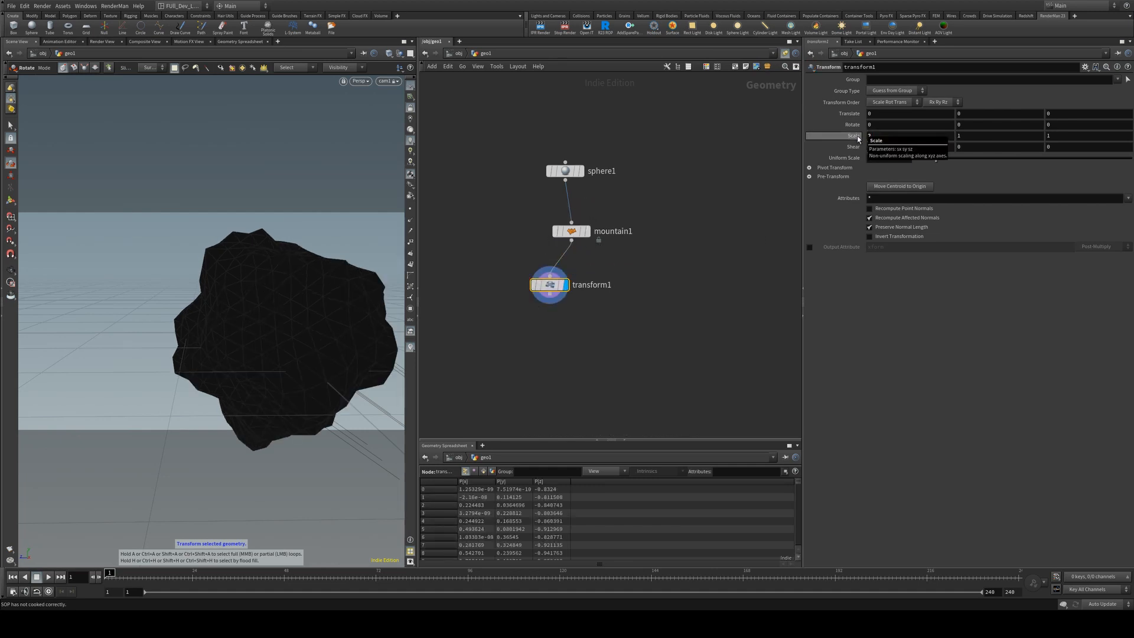
key("Escape")
left_click_drag(277, 242, 254, 265)
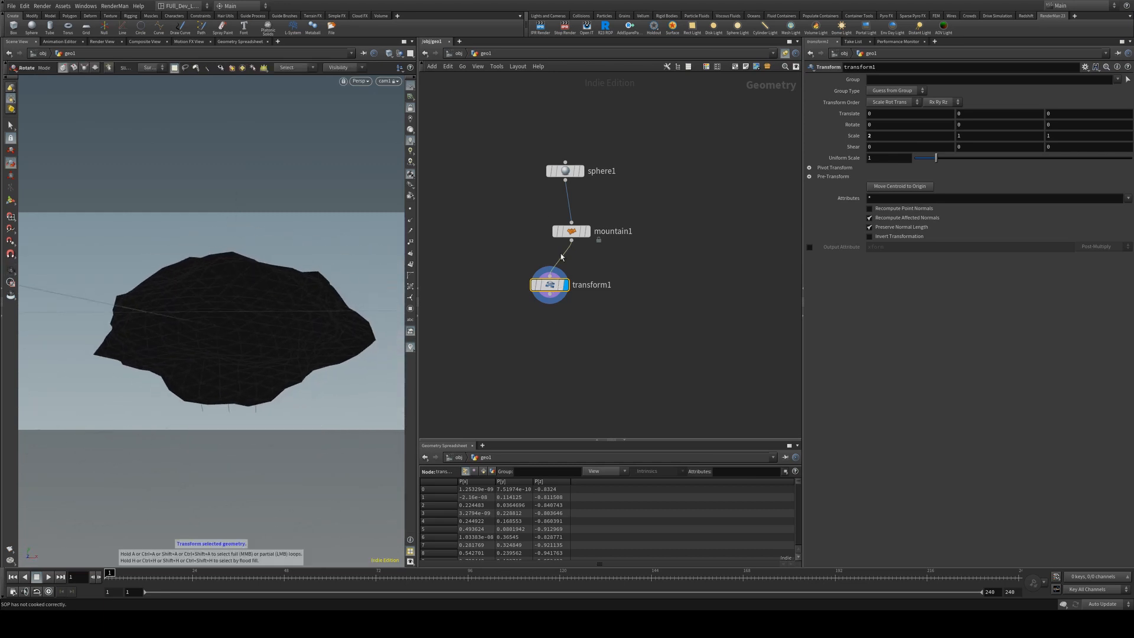
Add a Cloud node, connect the transform output to it and display the cloud volume
key("Tab")
type("cloud")
key("Return")
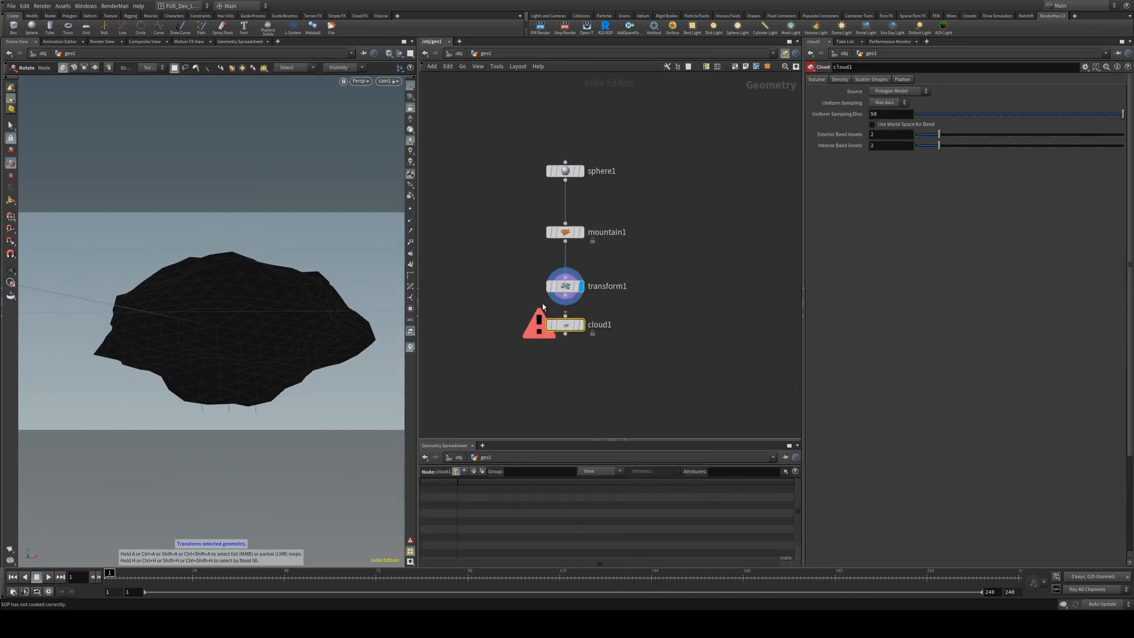
left_click_drag(566, 295, 565, 335)
key("r")
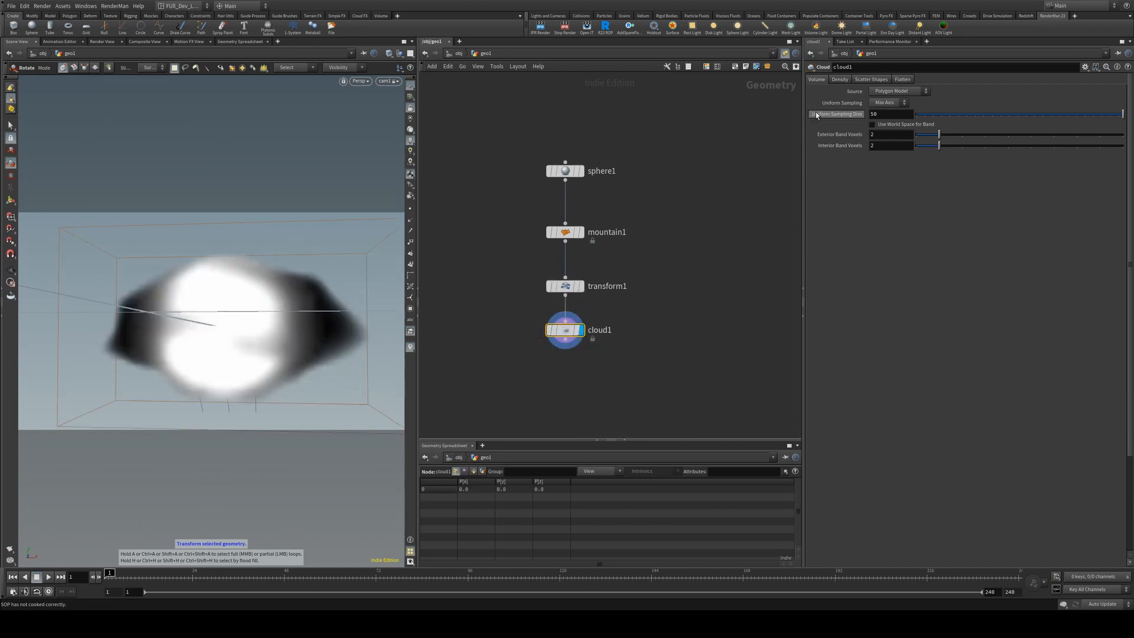
Set the cloud's Uniform Sampling Divs to 100
left_click_drag(886, 115, 817, 129)
type("100")
key("Return")
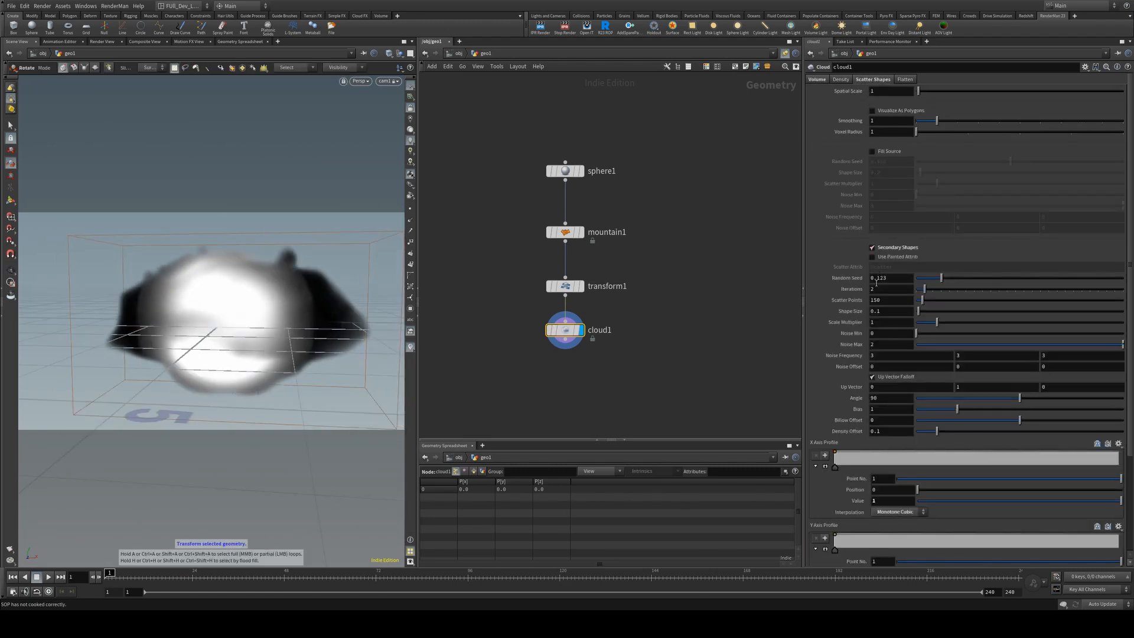
Set the cloud's secondary shapes to 3 iterations and about 878 scatter points, and flatten it with a Bottom Scale of about 3.06
left_click_drag(925, 289, 929, 290)
left_click_drag(923, 300, 953, 301)
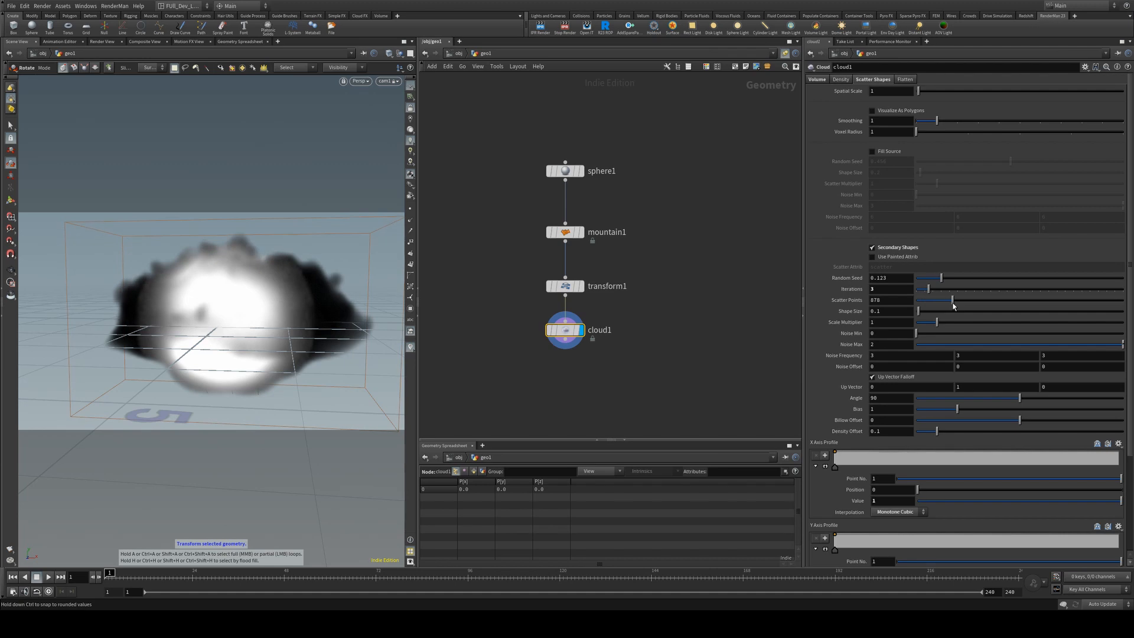
key("Tab")
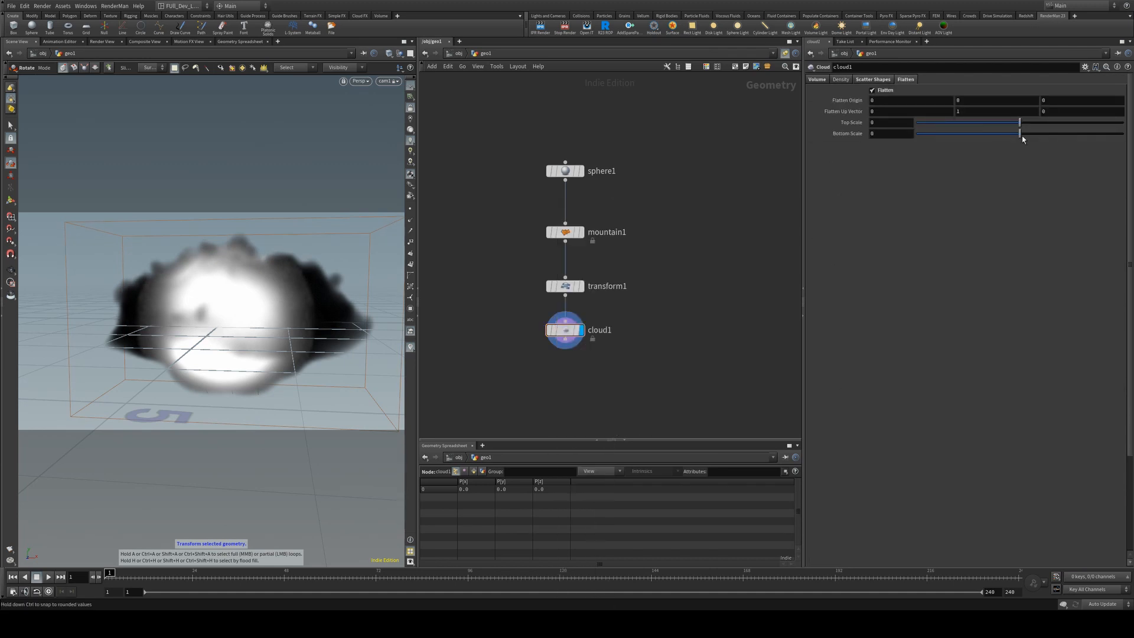
left_click_drag(1022, 139, 1053, 138)
Add a Cloud Noise node, connect the cloud to its source volume input, line it up below and display it
key("Tab")
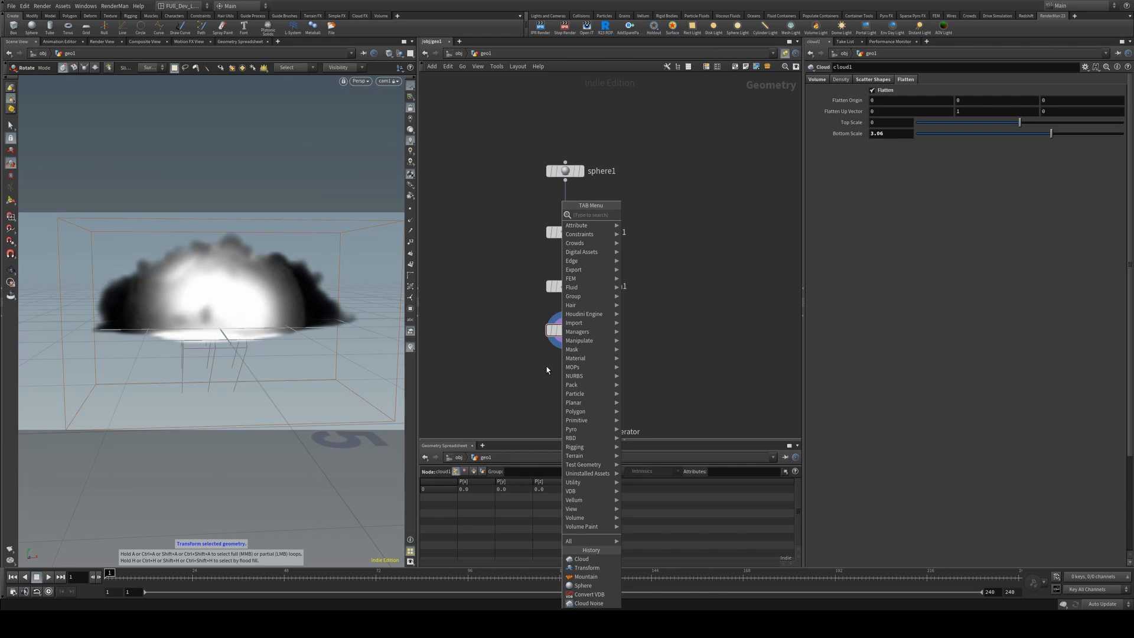
type("cloudnoi")
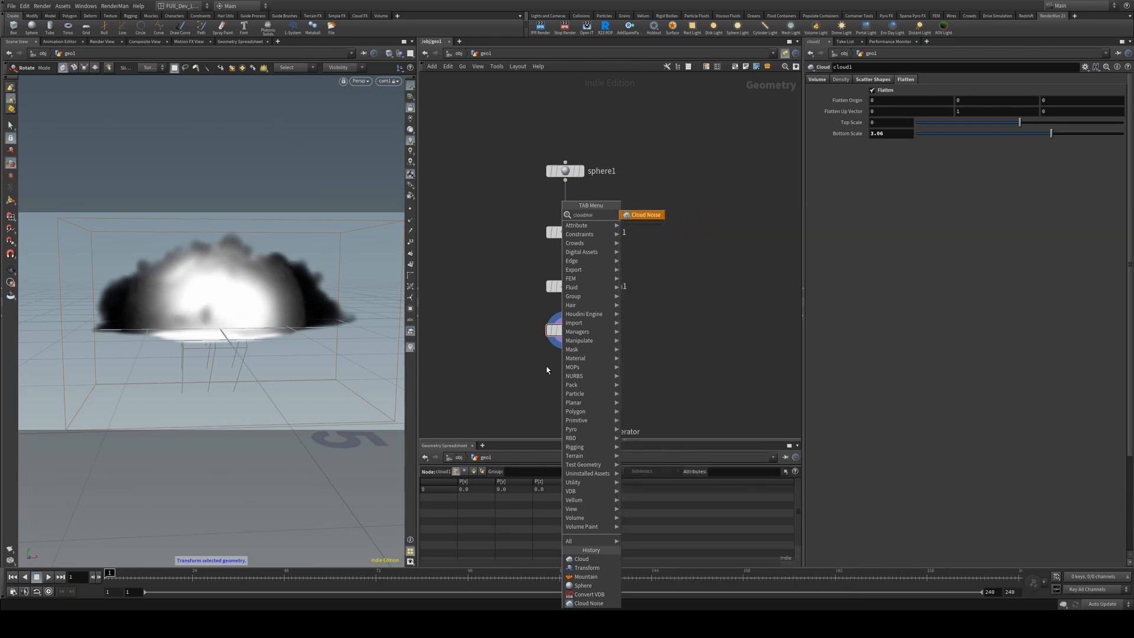
key("Down")
key("Down")
key("Return")
left_click(547, 366)
left_click(567, 340)
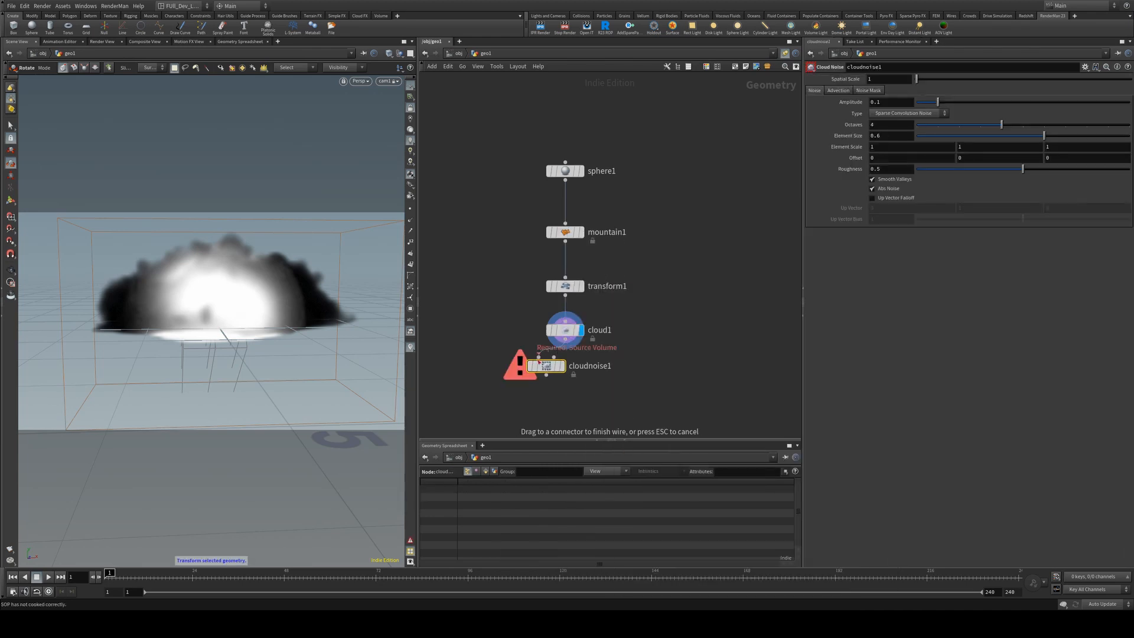
left_click(538, 357)
left_click_drag(547, 367, 578, 382)
left_click(575, 378)
left_click_drag(349, 272, 324, 271, "alt")
middle_click_drag(645, 386, 655, 294)
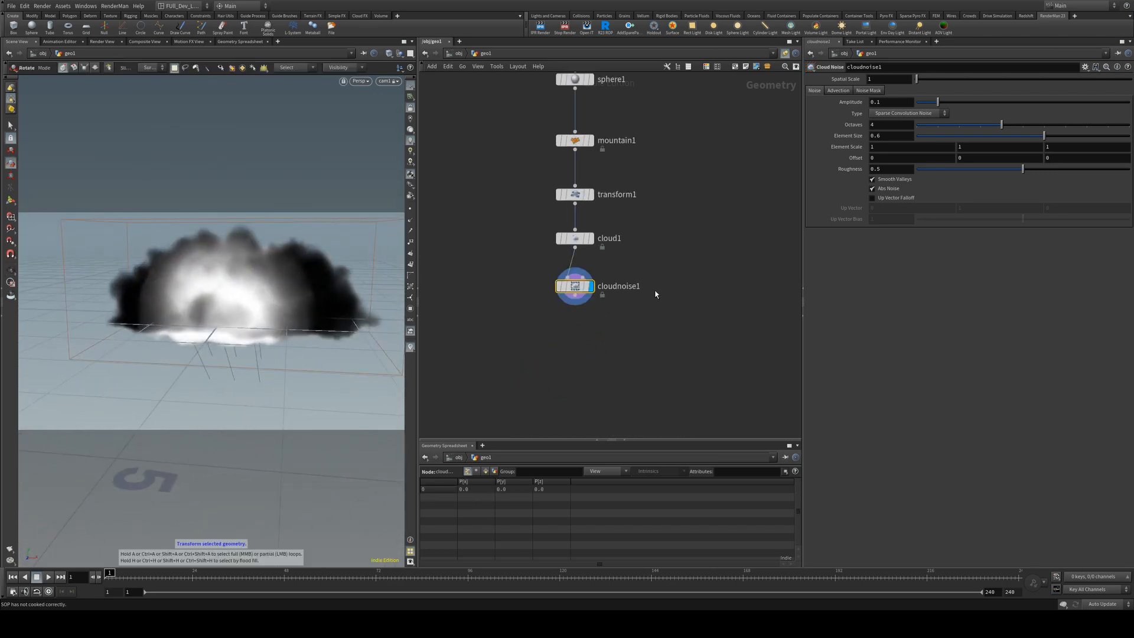
Add a Convert VDB node, connect the cloud noise output to it and display it
key("Tab")
type("vdbconv")
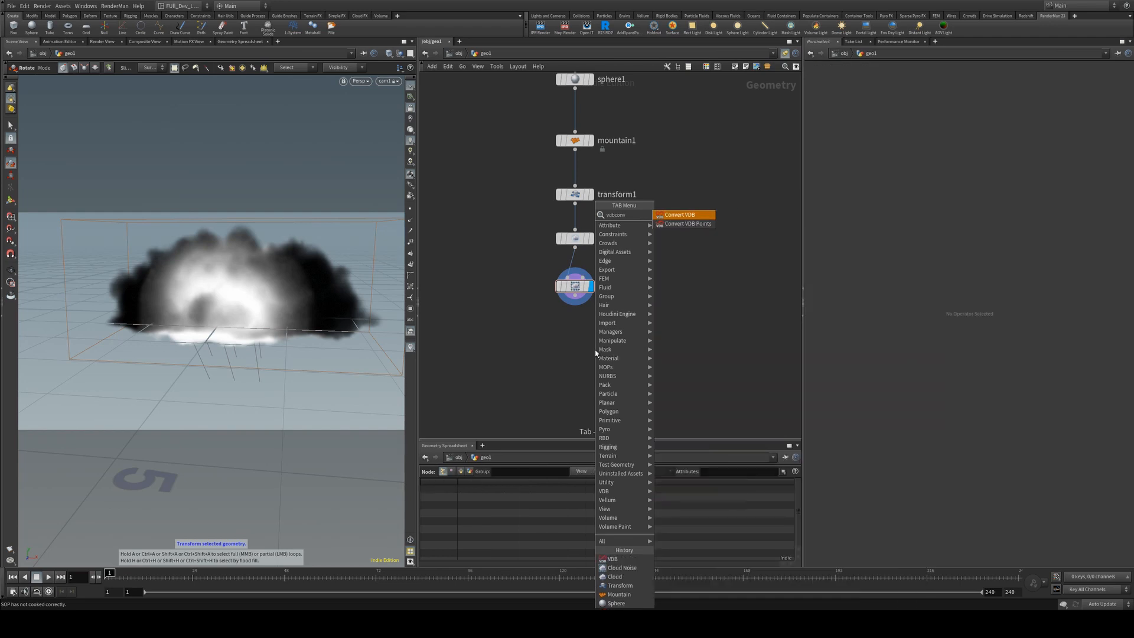
key("Return")
left_click(594, 349)
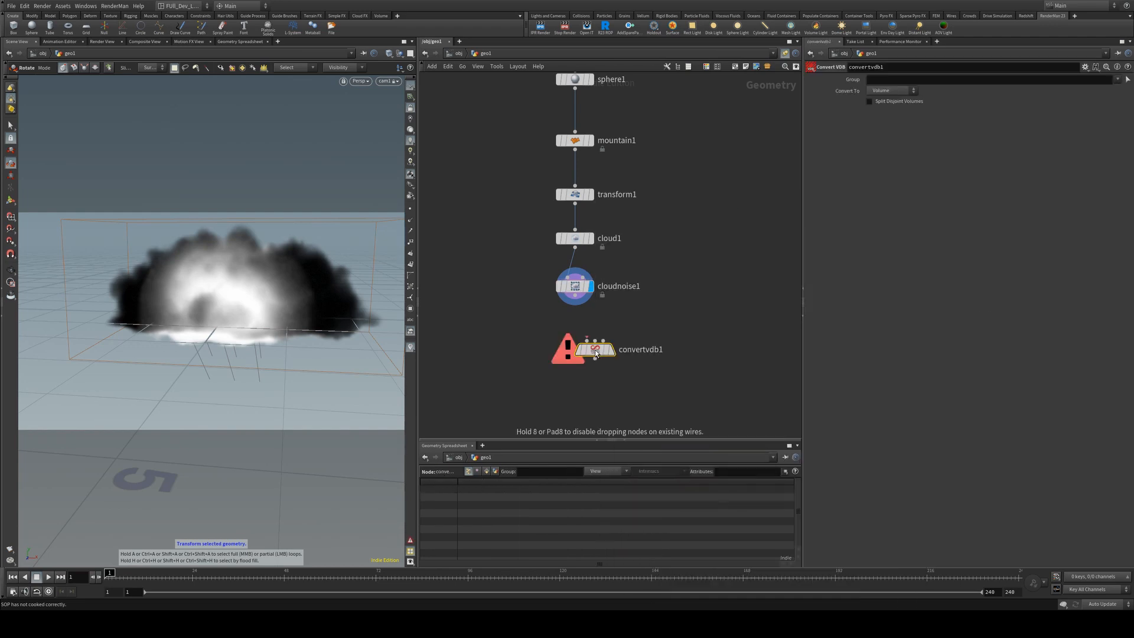
left_click_drag(577, 297, 579, 344)
left_click(592, 349)
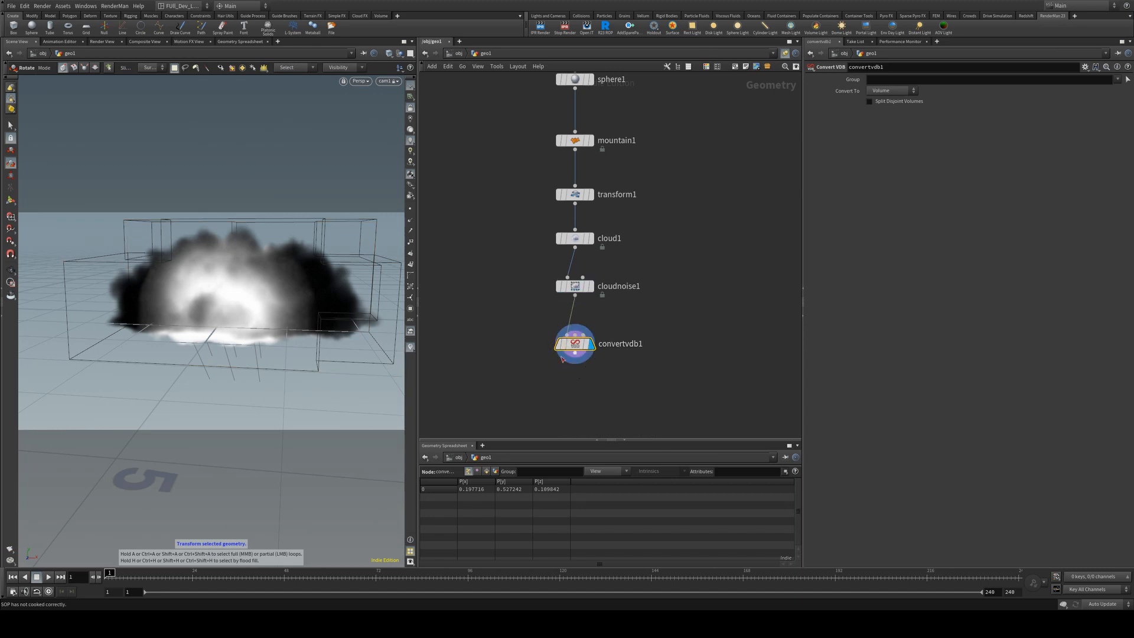
Return to the object level, move the camera node above the distant light and add a Material Network beside geo1
key("u")
left_click_drag(662, 254, 731, 264)
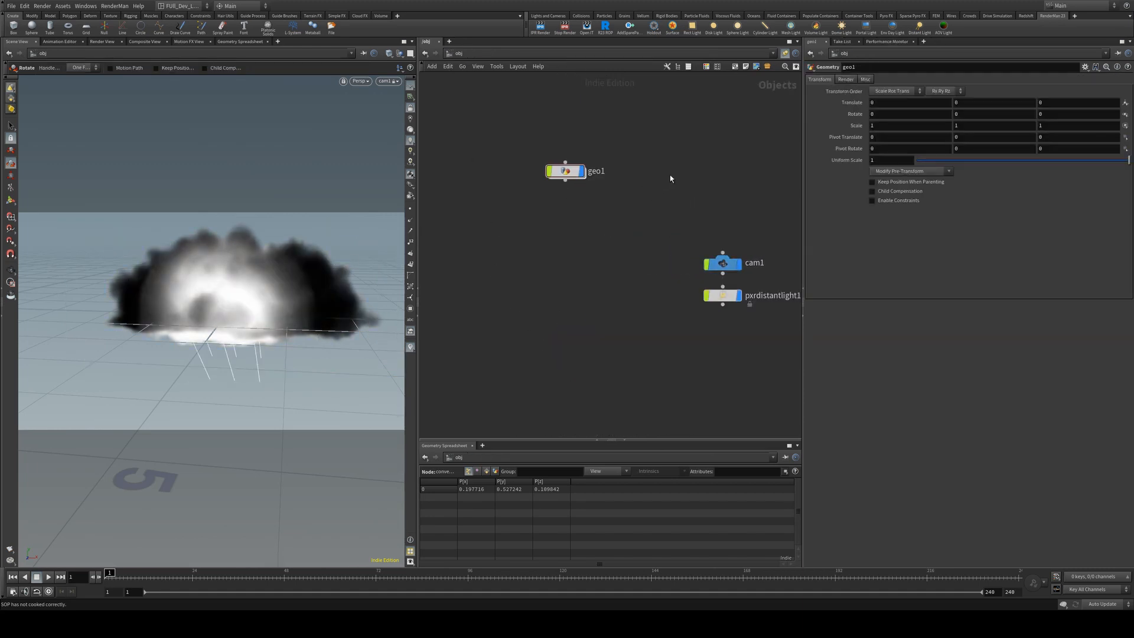
key("Tab")
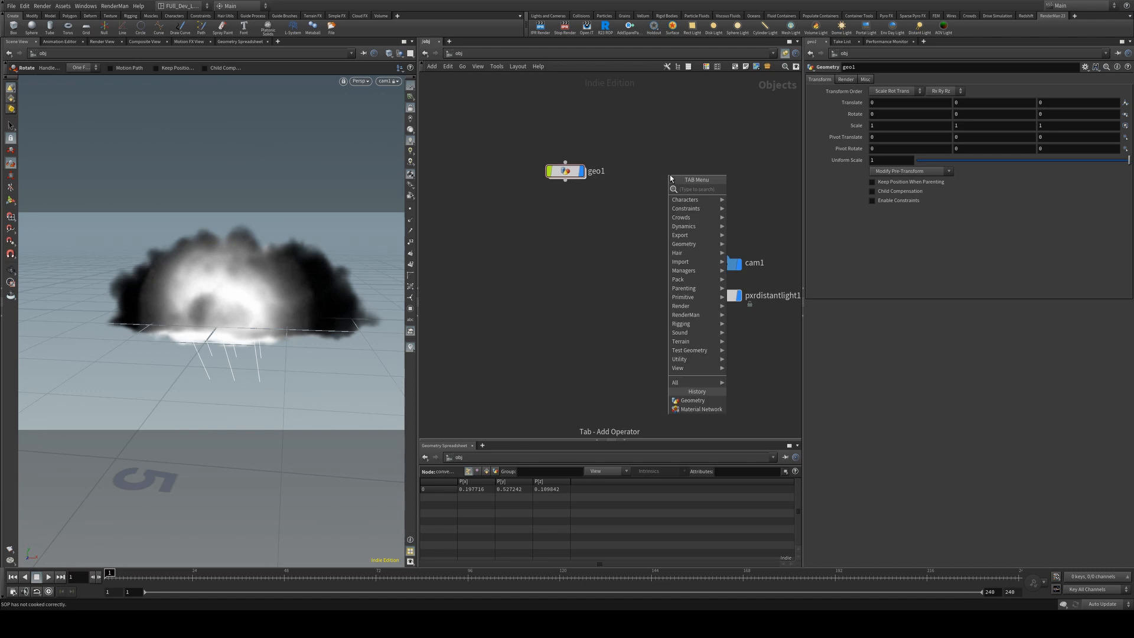
type("matnet")
key("Return")
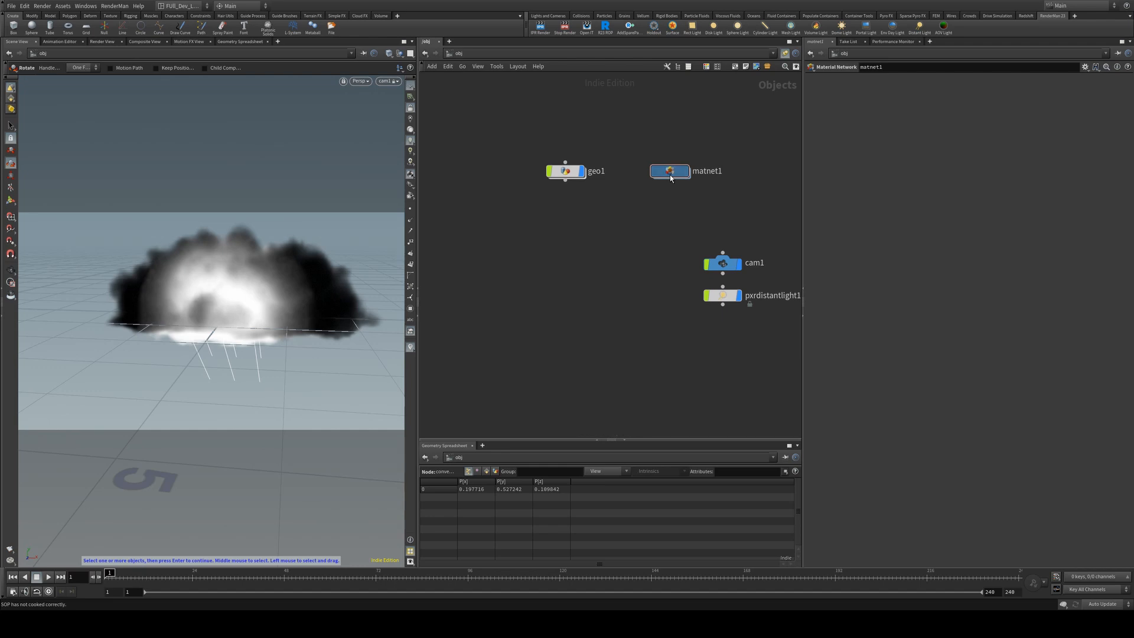
Go inside the material network matnet1, add a Pxr Volume node and place it in the empty network
key("Return")
key("Tab")
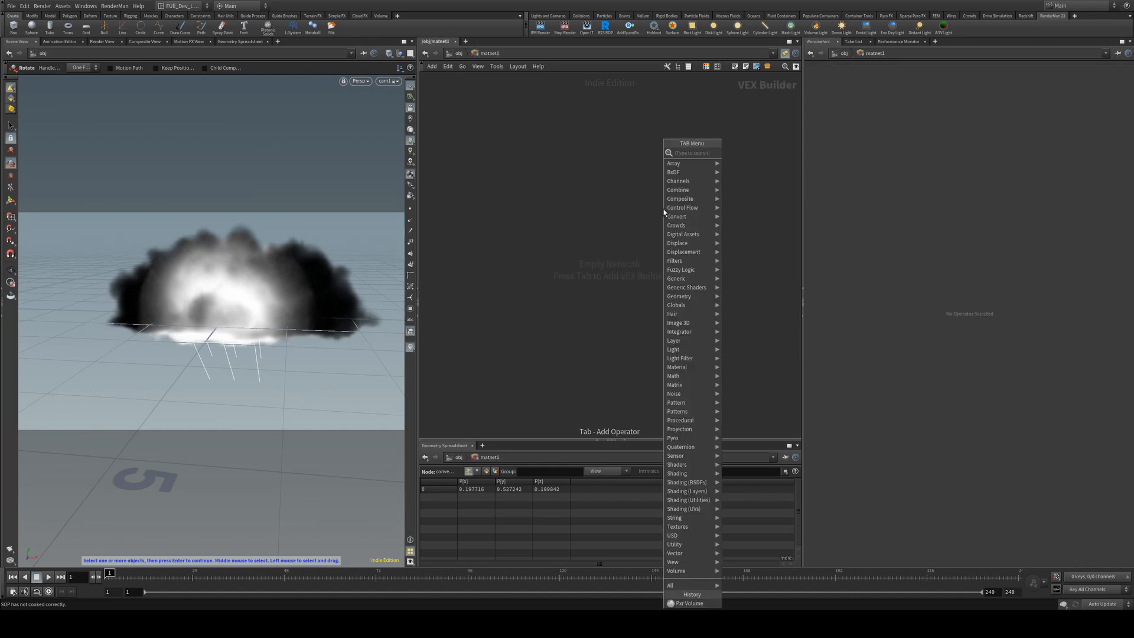
type("pxrvol")
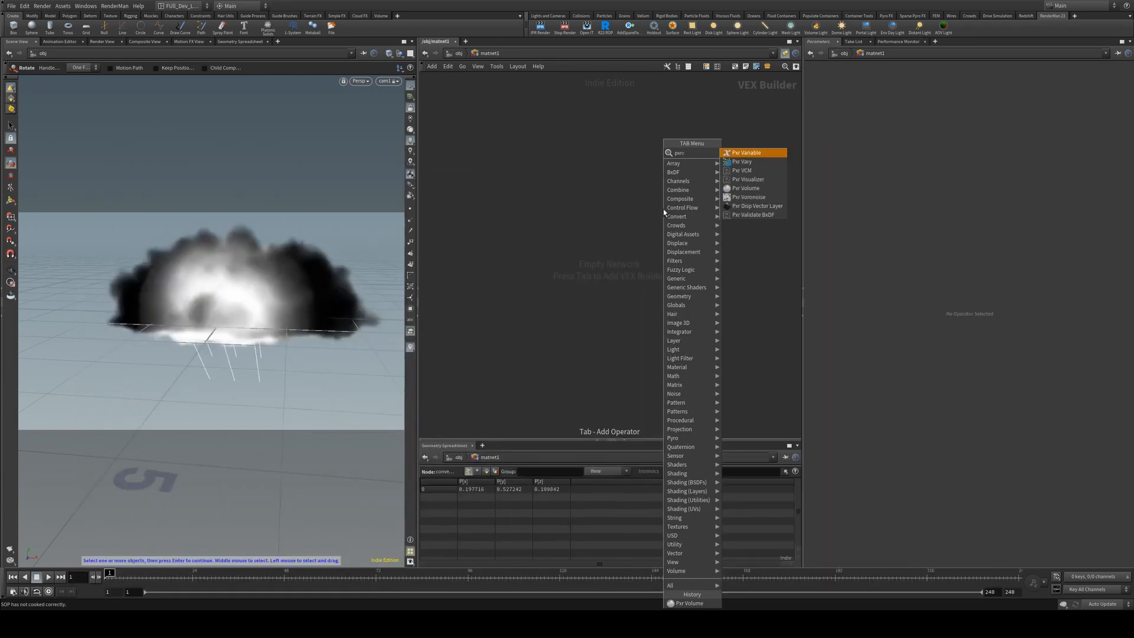
key("Return")
key("Return")
left_click_drag(663, 212, 264, 284)
left_click_drag(656, 210, 632, 220)
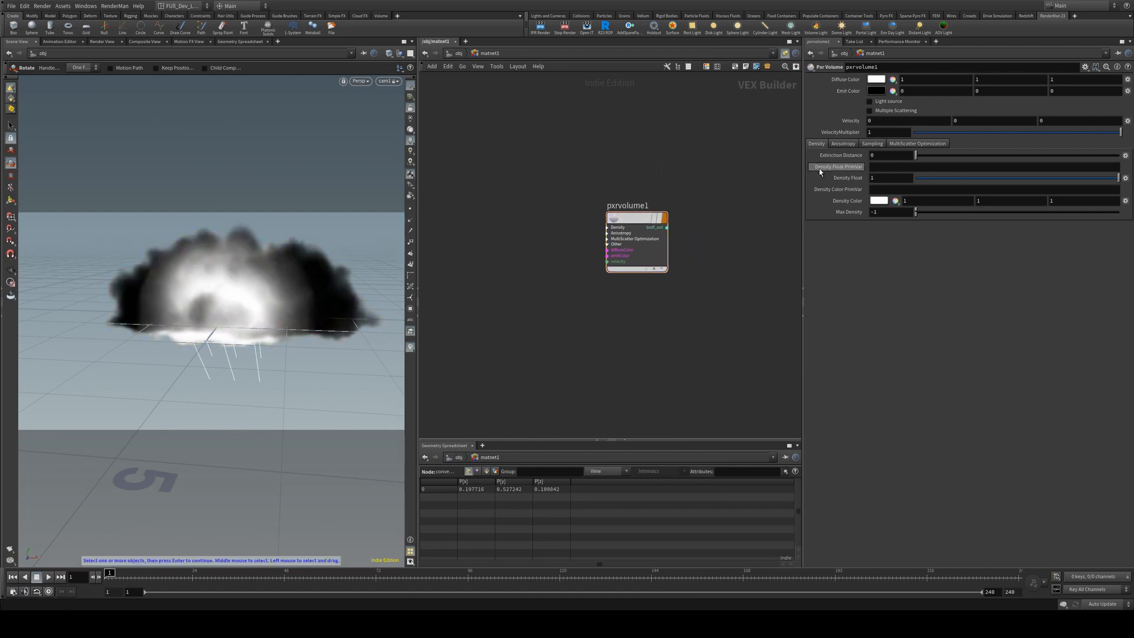
Set the Pxr Volume node's Density Float PrimVar to density
left_click(871, 168)
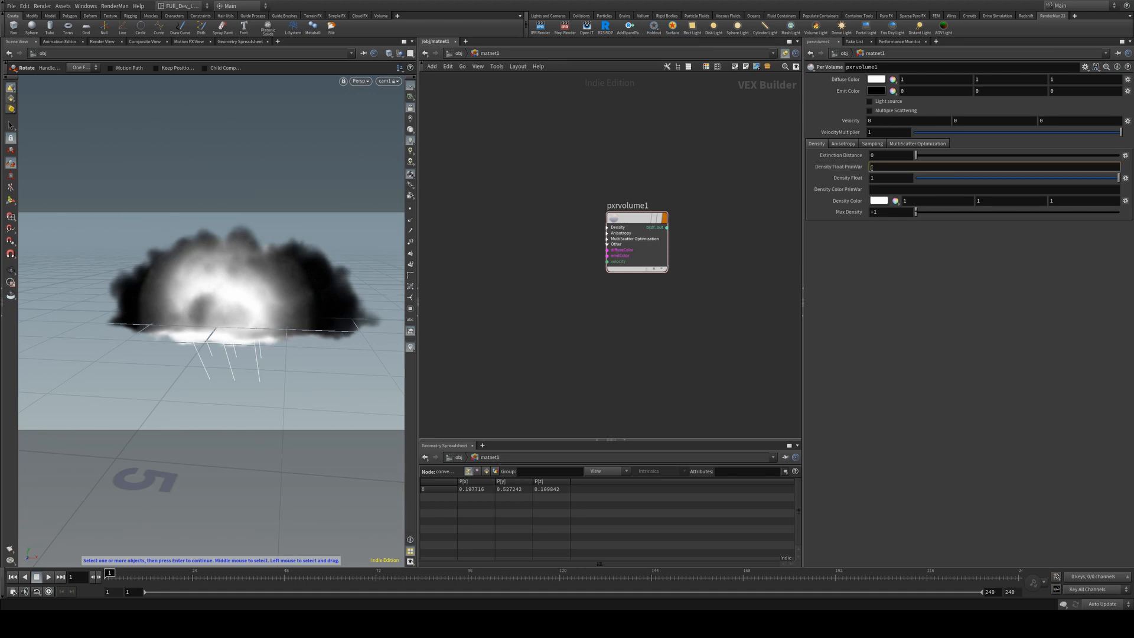
type("density")
key("Return")
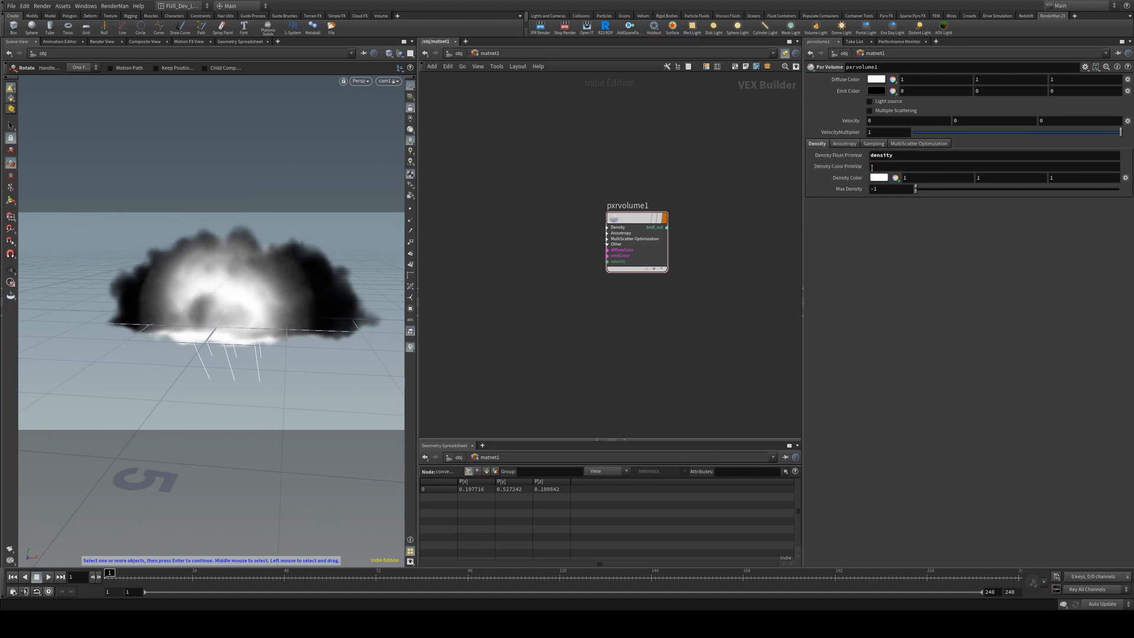
key("Tab")
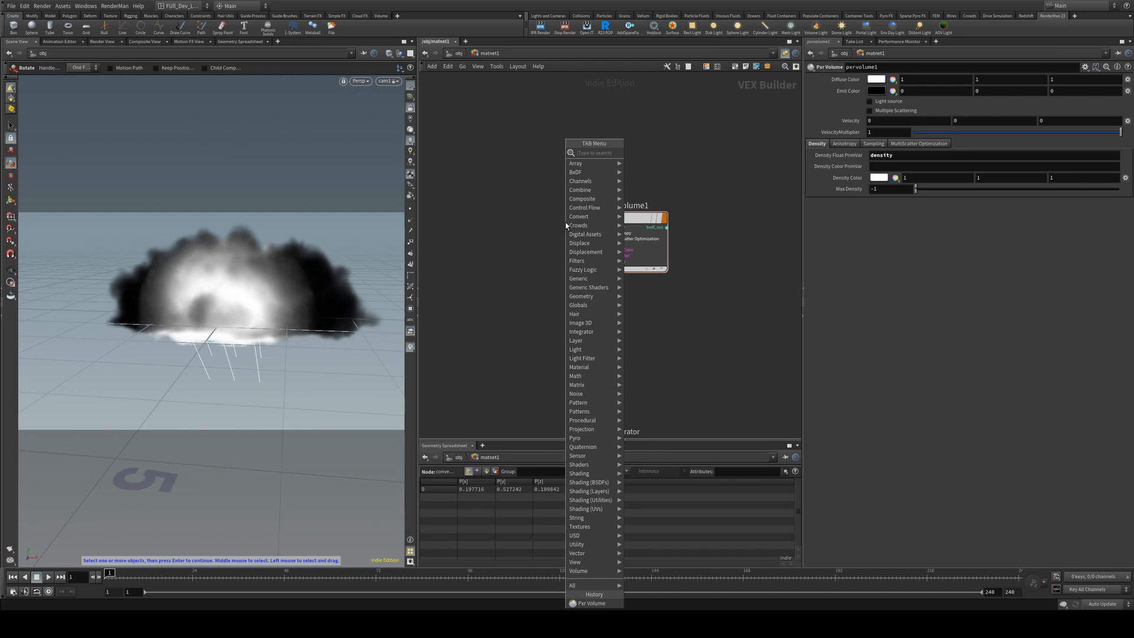
type("pxr")
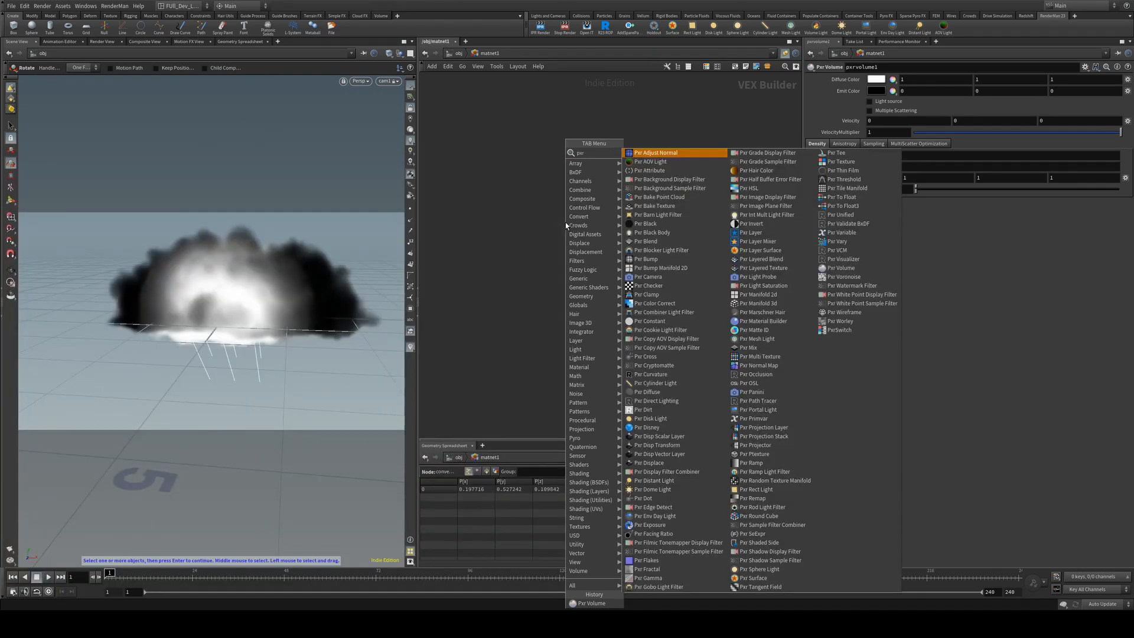
type("prim")
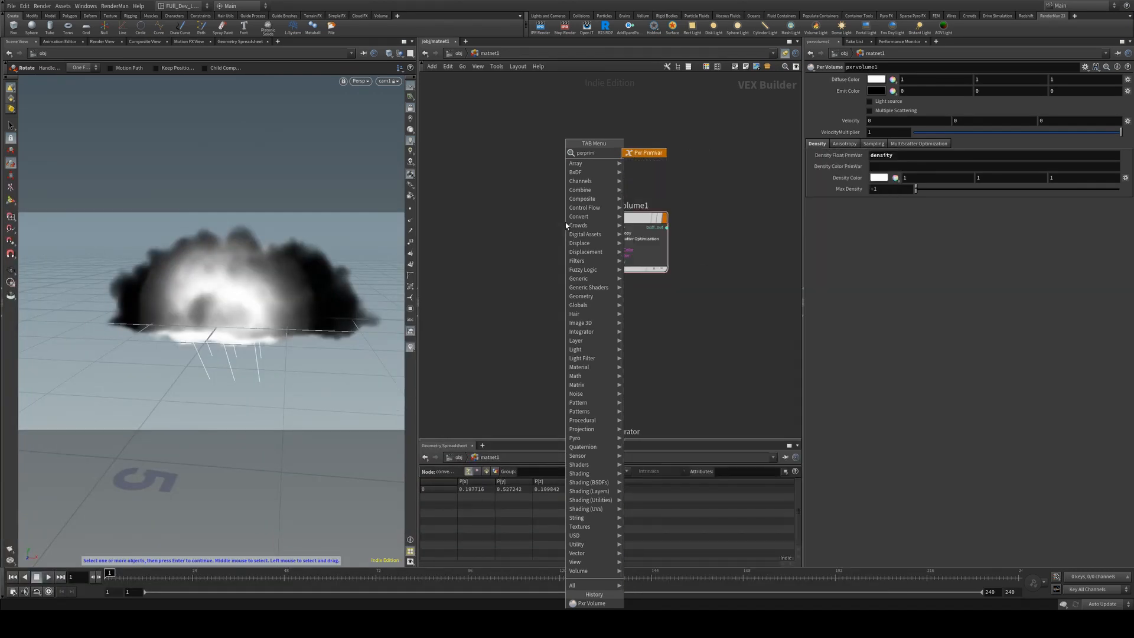
key("Return")
left_click(875, 79)
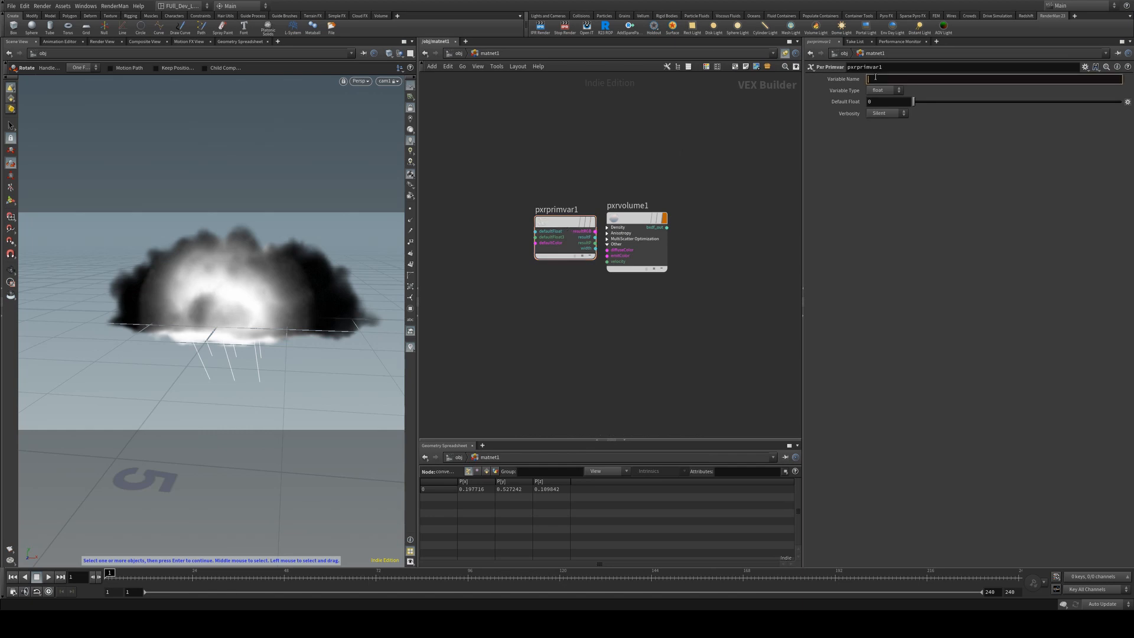
left_click_drag(566, 223, 550, 219)
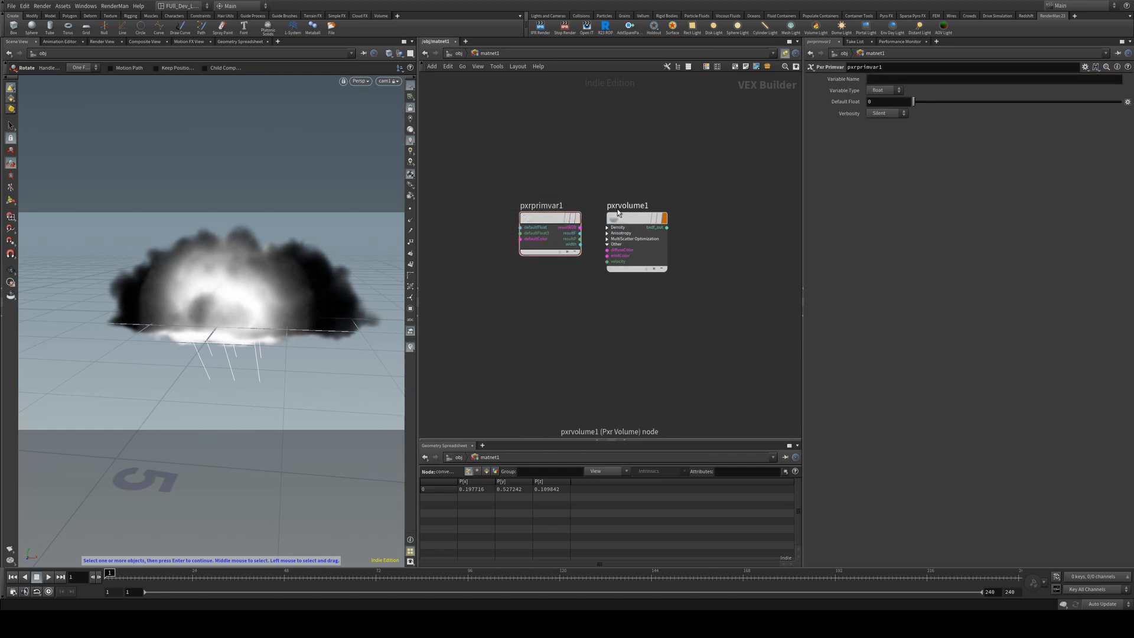
key("Delete")
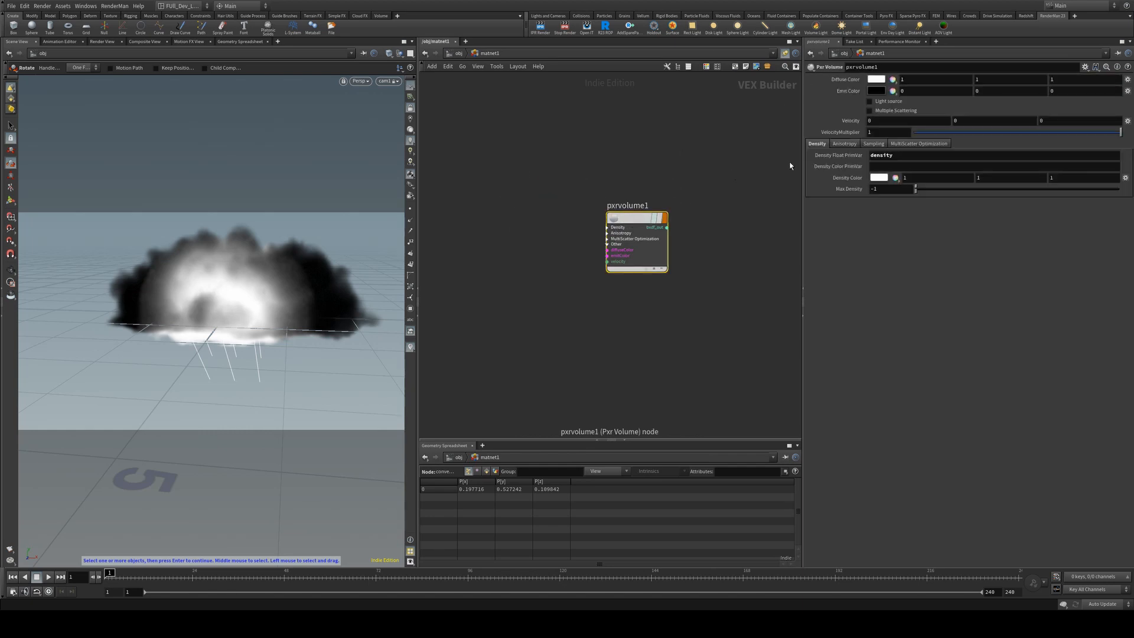
Switch from the scene view to the render view and render the cloud
left_click(917, 156)
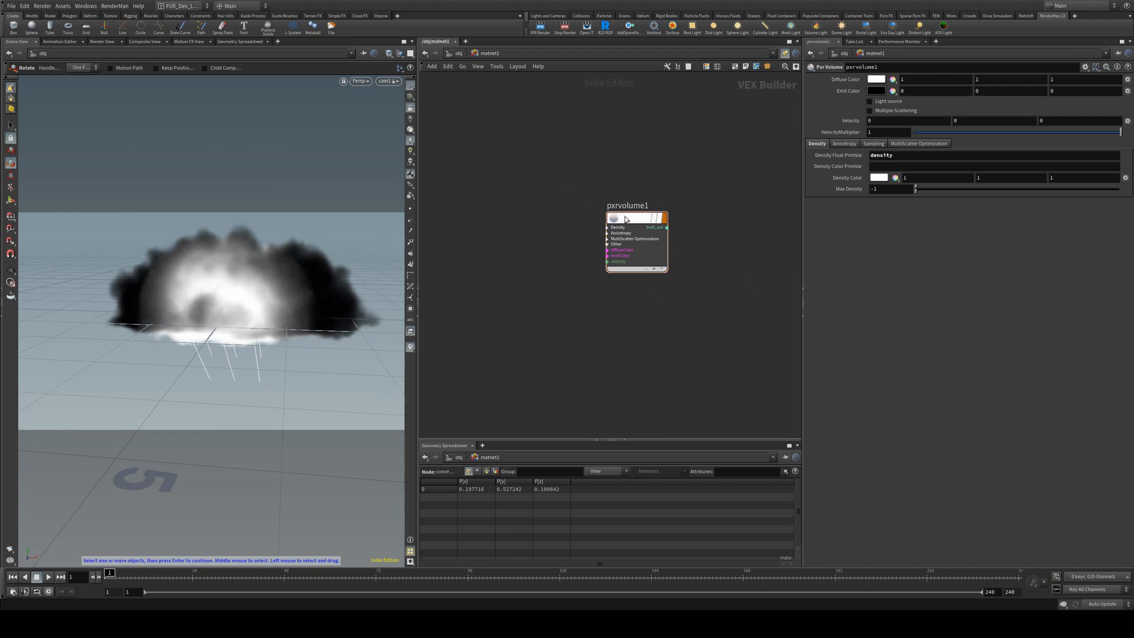
left_click(102, 41)
left_click(25, 53)
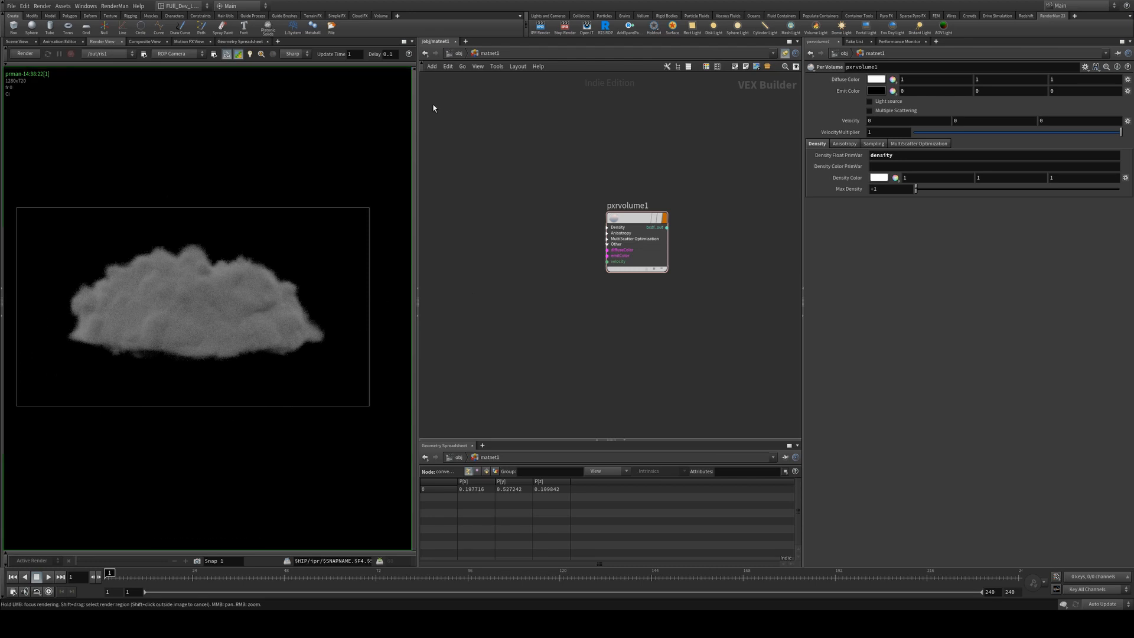
Set the Pxr Volume's Primary Anisotropy to -.55, Secondary Anisotropy to .824 and Lobe Blend Factor to .972
left_click(635, 218)
left_click(846, 144)
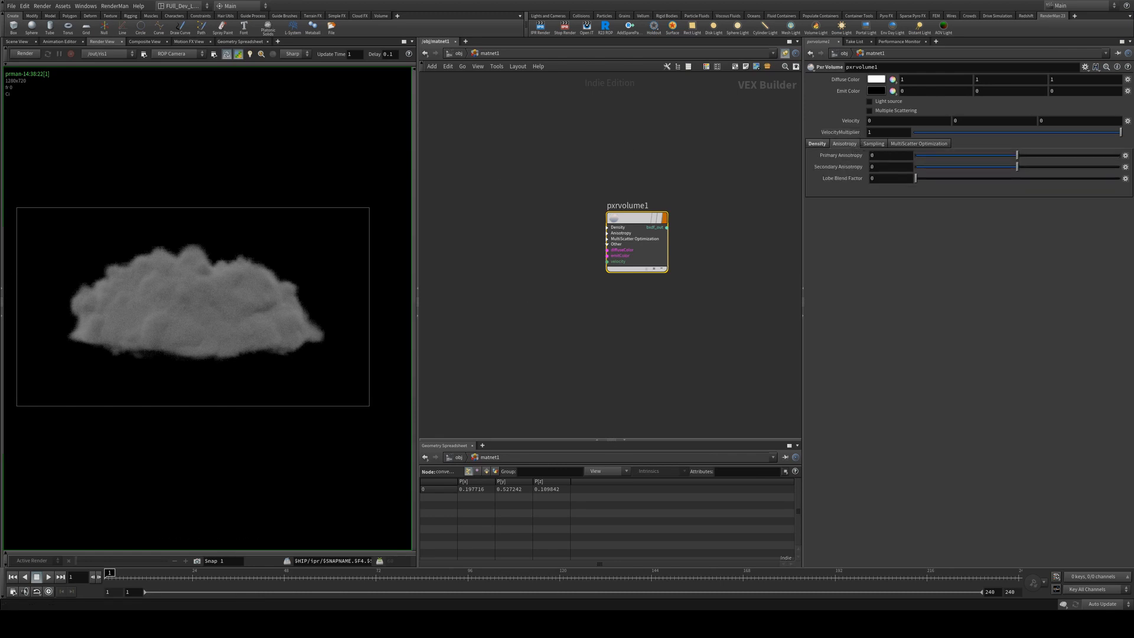
left_click(878, 155)
type("-.55")
key("Tab")
type(".824")
key("Tab")
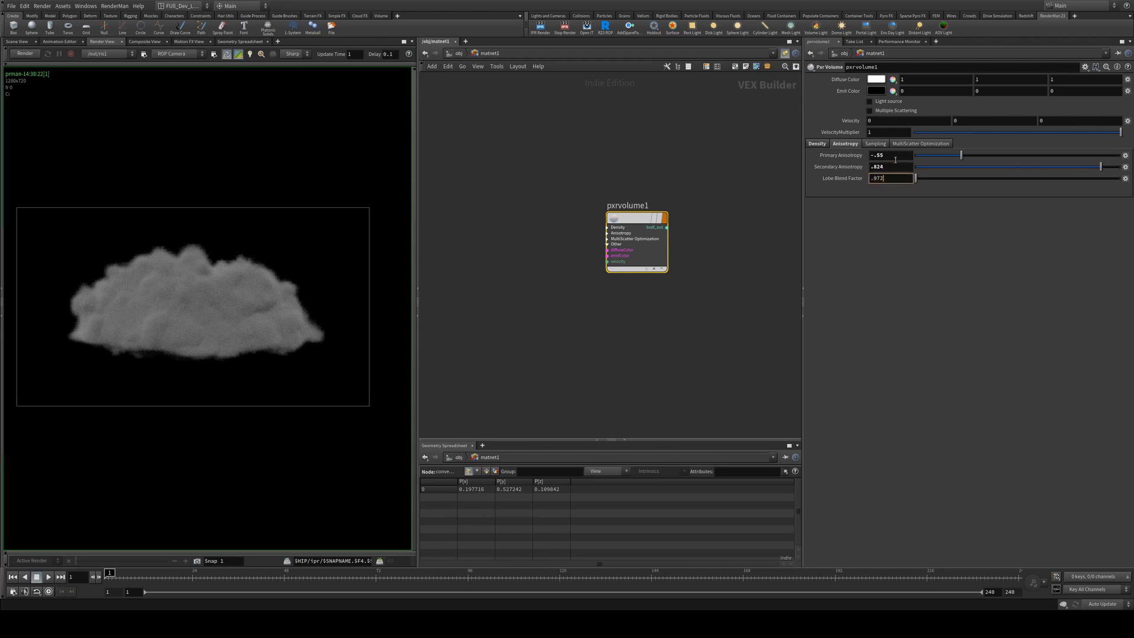
key("Return")
Orbit the scene camera to frame the cloud from a lower angle, and return to the render of it
left_click(26, 42)
left_click_drag(241, 245, 187, 307)
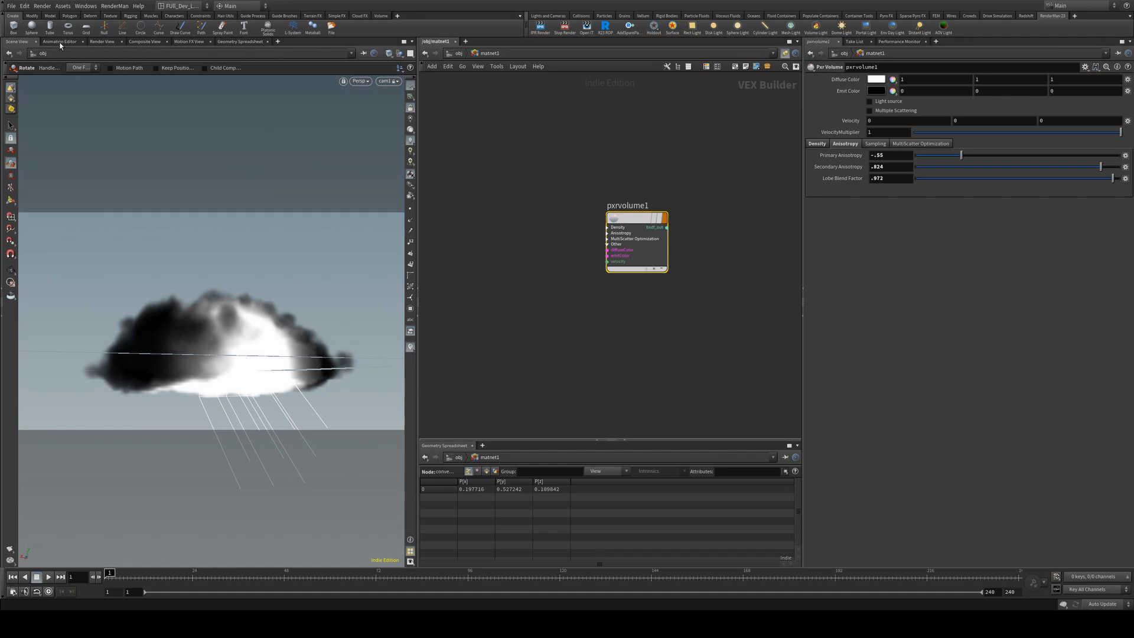
left_click(102, 42)
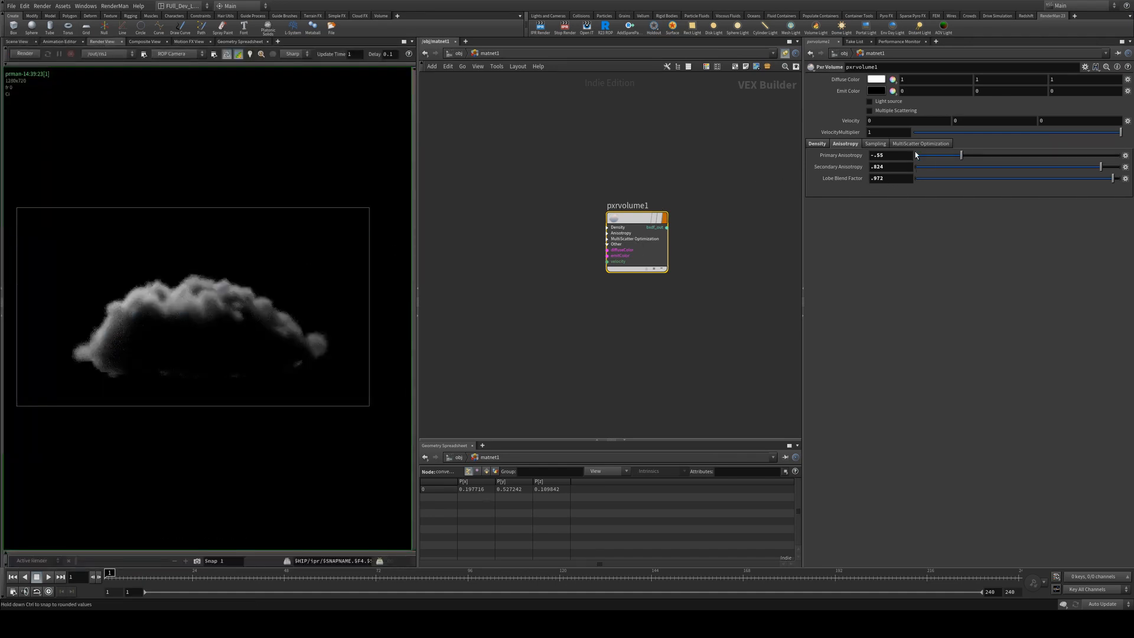
Set the Pxr Volume's Max Density to 1 and render the cloud again
left_click(818, 145)
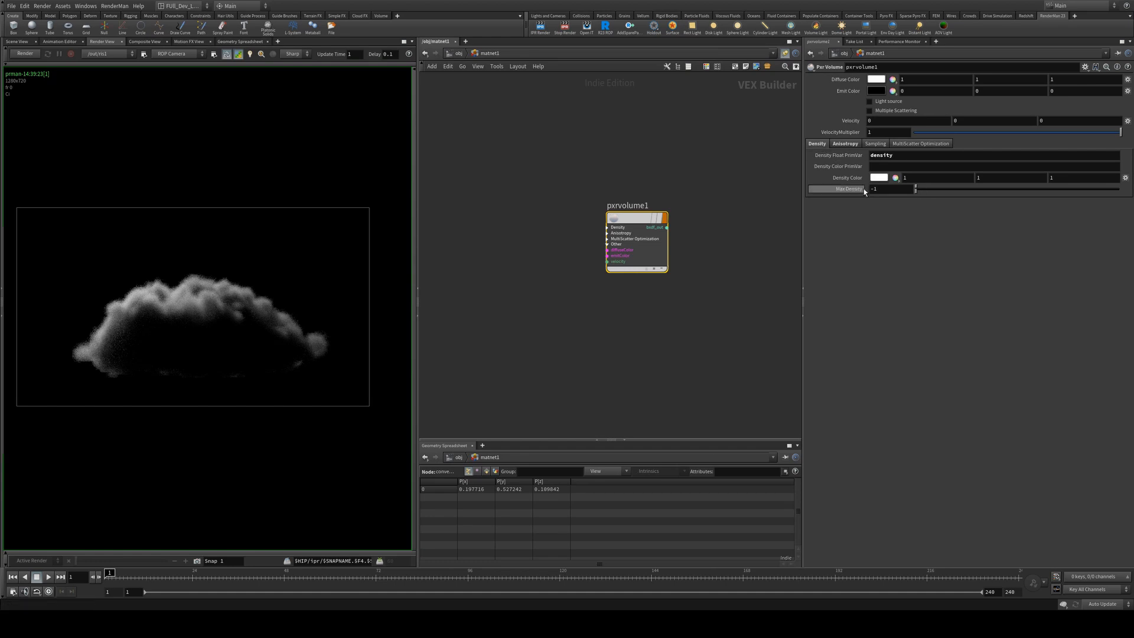
left_click_drag(918, 190, 1124, 203)
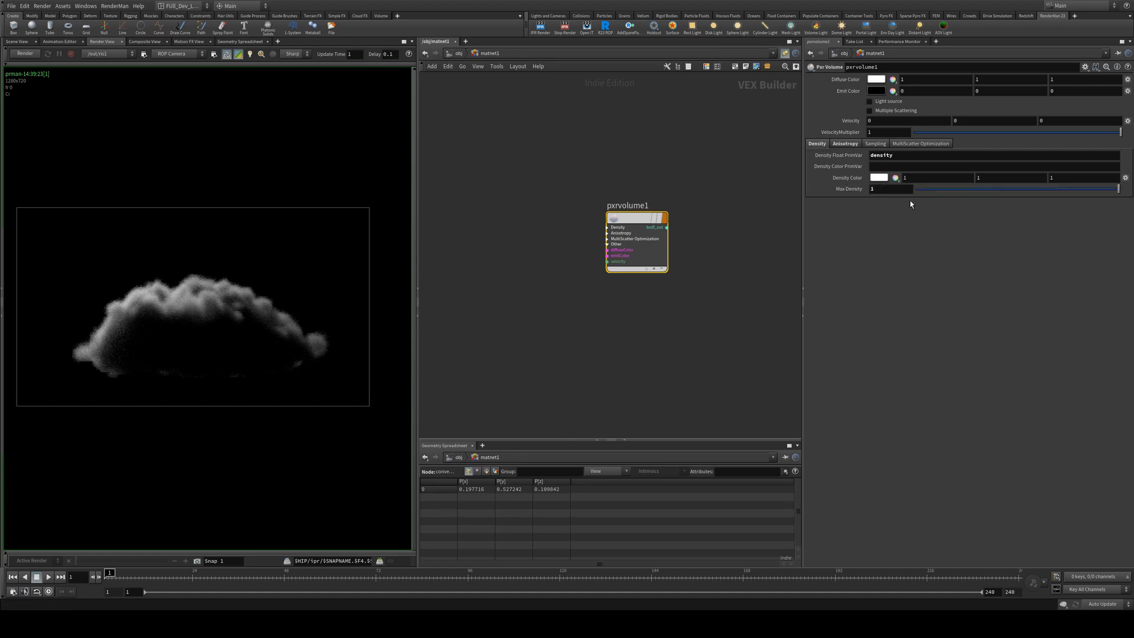
left_click(29, 54)
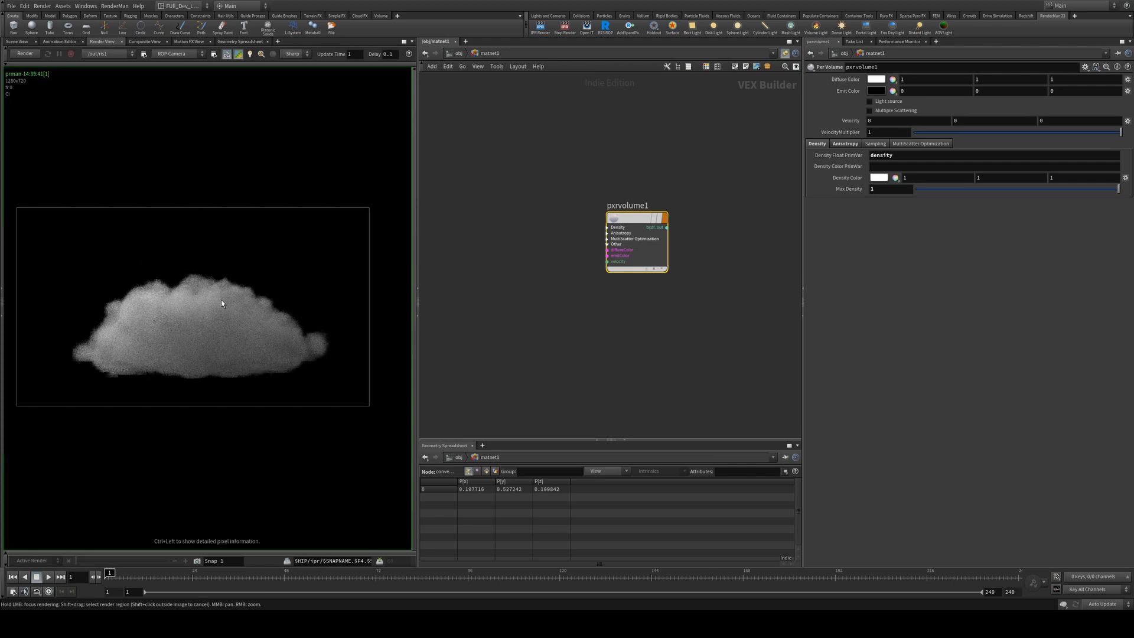
Set the Pxr Volume's Max Density to 3
left_click_drag(904, 189, 837, 189)
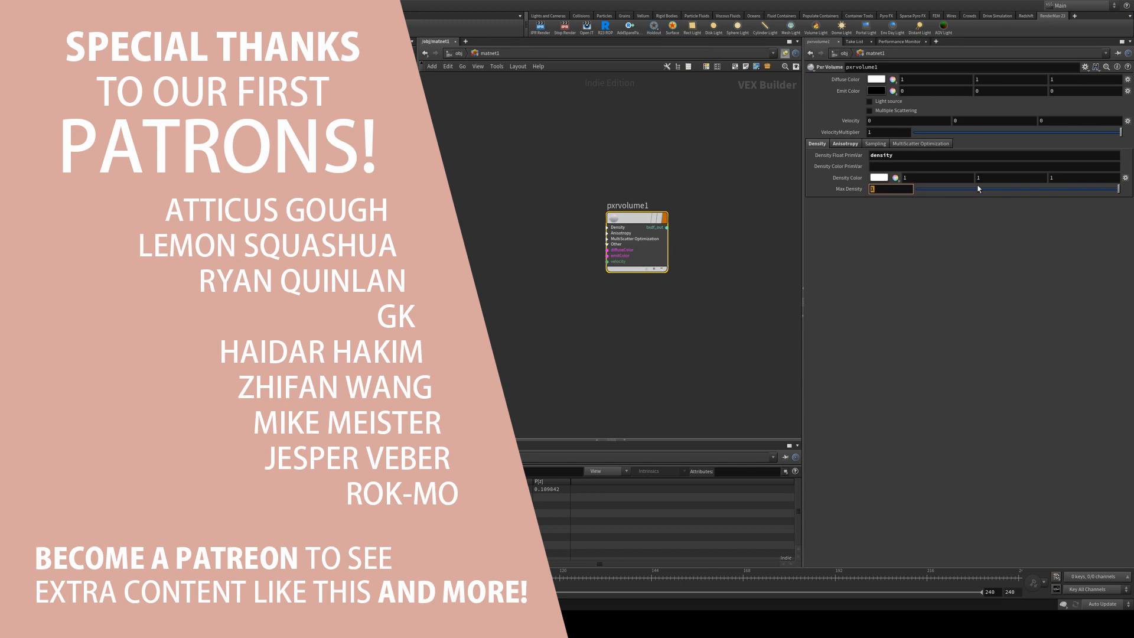
type("3")
key("Return")
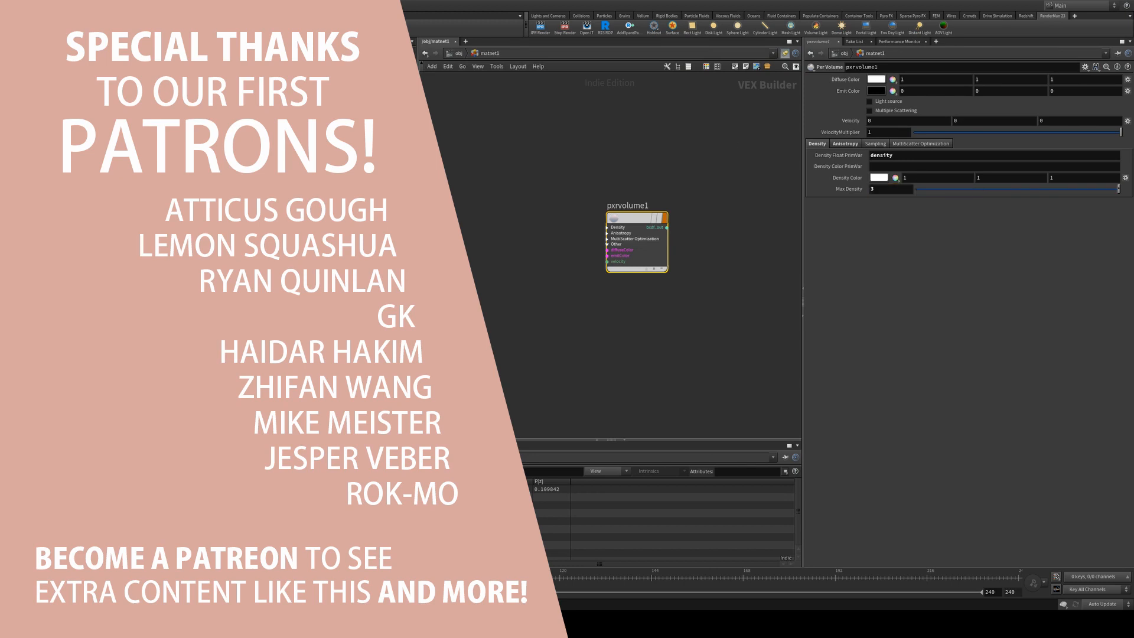